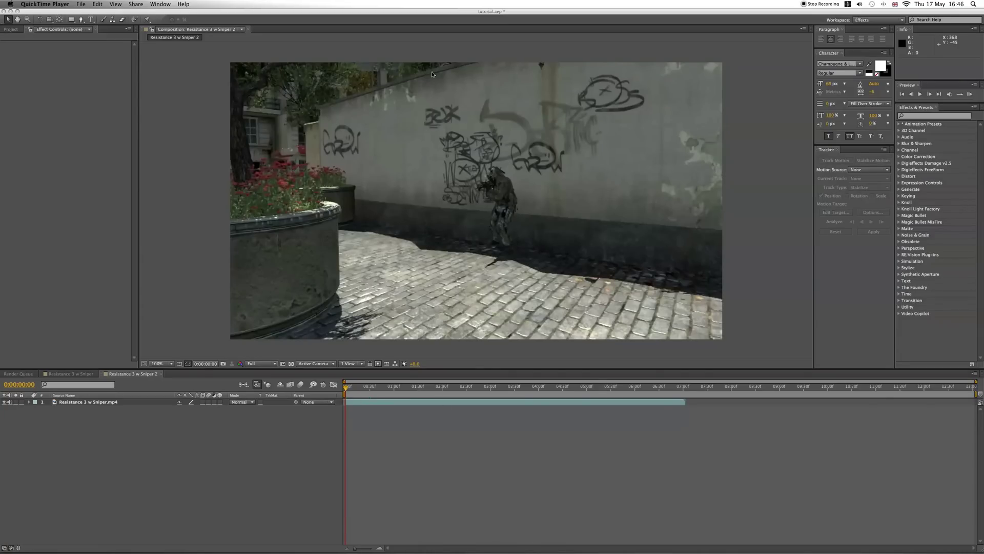
# Bring After Effects forward and scrub through the Resistance 3 w Sniper game footage.
pyautogui.click(896, 131)
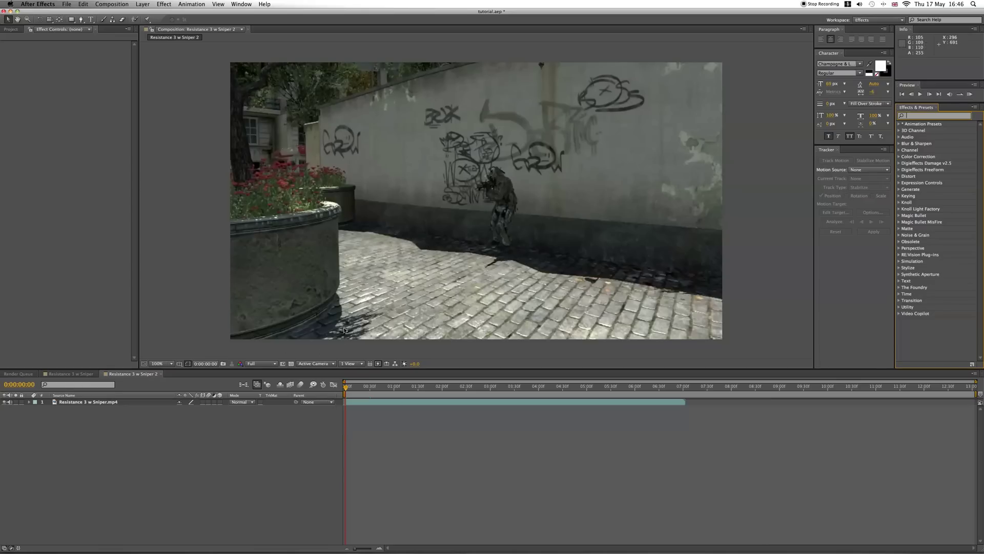
pyautogui.moveTo(482, 549)
pyautogui.moveTo(351, 394)
pyautogui.mouseDown()
pyautogui.moveTo(575, 390)
pyautogui.moveTo(400, 391)
pyautogui.moveTo(581, 401)
pyautogui.moveTo(356, 398)
pyautogui.mouseUp()
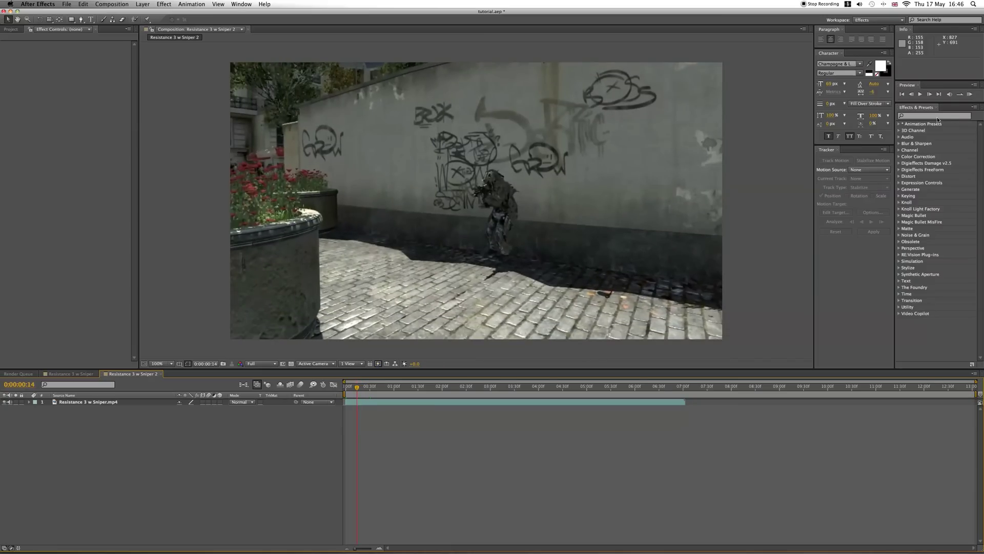
# Apply The Foundry's CameraTracker to Resistance 3 w Sniper.mp4 and return to frame 0.
pyautogui.click(914, 117)
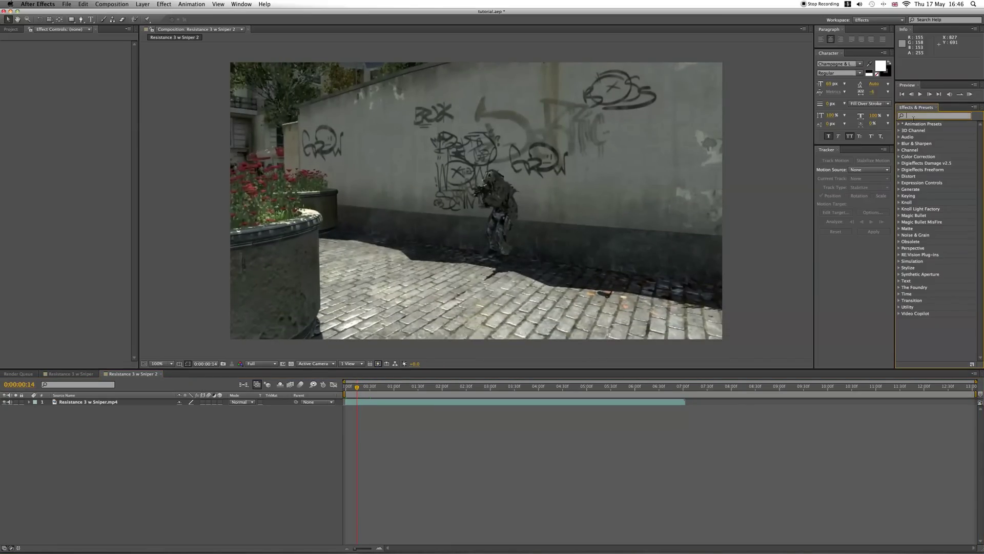
pyautogui.write('cameratrac')
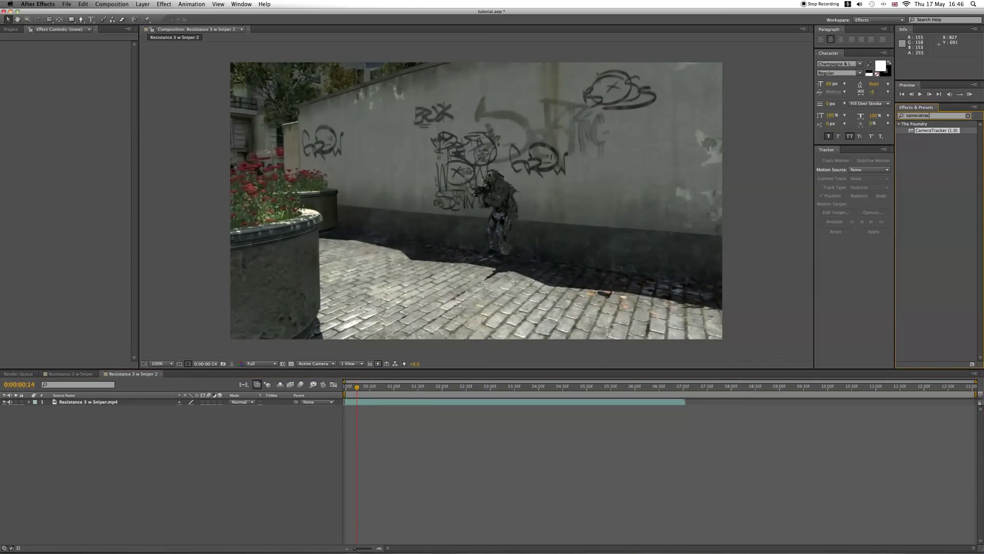
pyautogui.write('ker')
pyautogui.moveTo(947, 131); pyautogui.dragTo(432, 394)
pyautogui.moveTo(357, 387); pyautogui.dragTo(317, 426)
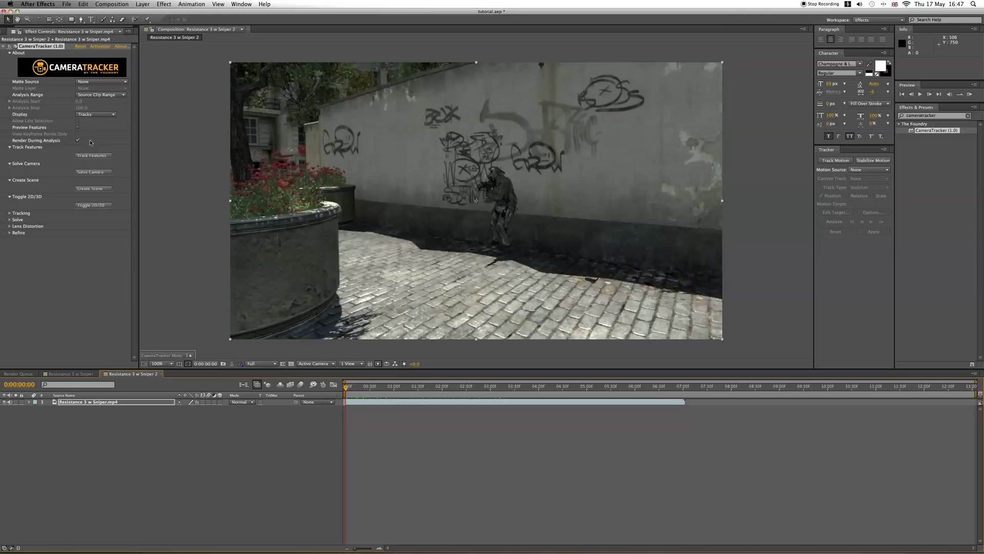
pyautogui.click(21, 145)
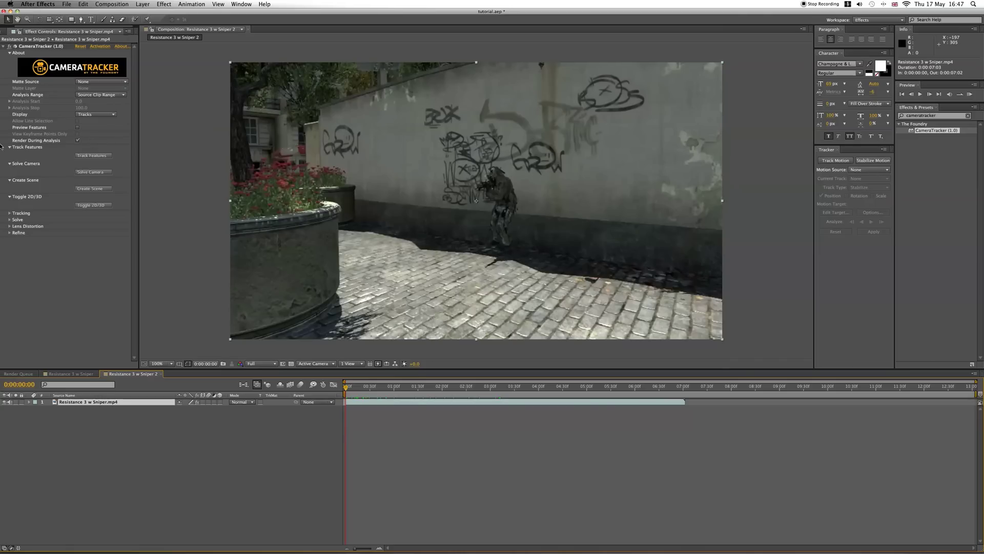
# Run CameraTracker's Track Features forward through the whole clip.
pyautogui.click(91, 156)
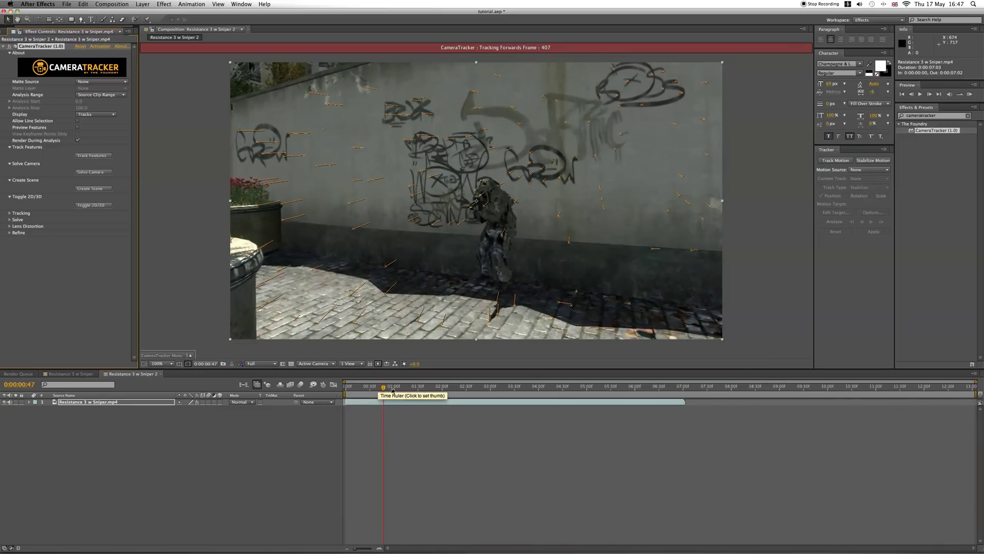
pyautogui.click(90, 374)
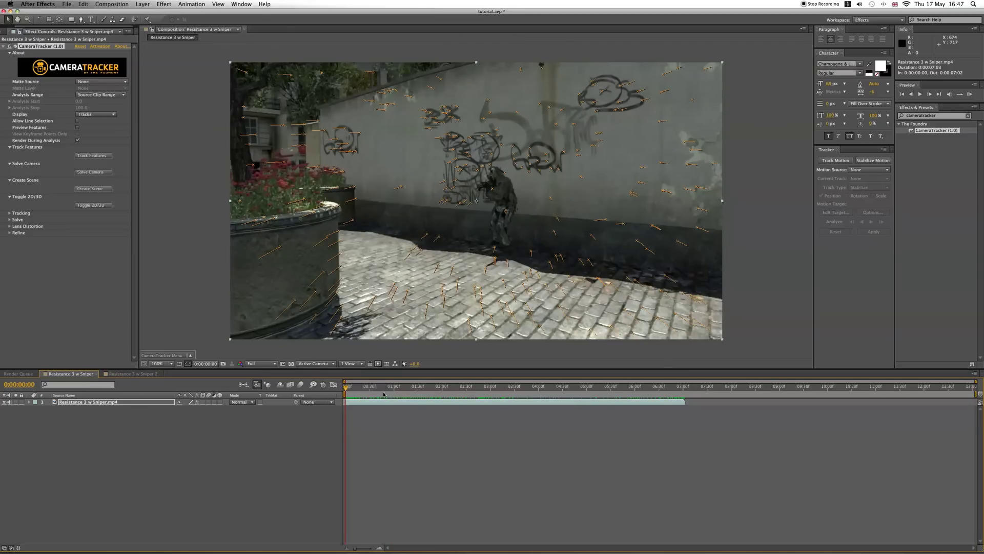
pyautogui.moveTo(344, 391); pyautogui.dragTo(453, 394)
pyautogui.moveTo(358, 395); pyautogui.dragTo(352, 395)
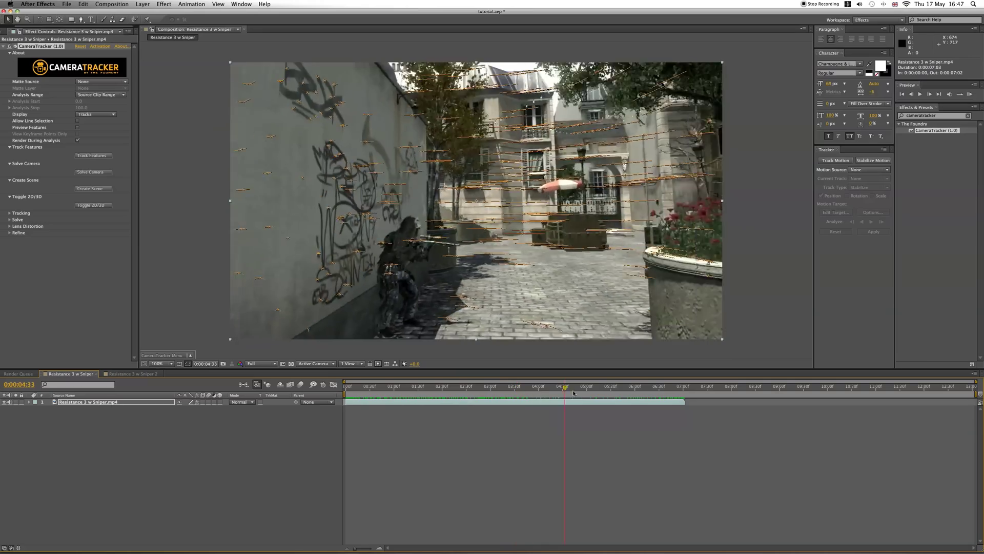
pyautogui.moveTo(574, 392); pyautogui.dragTo(548, 399)
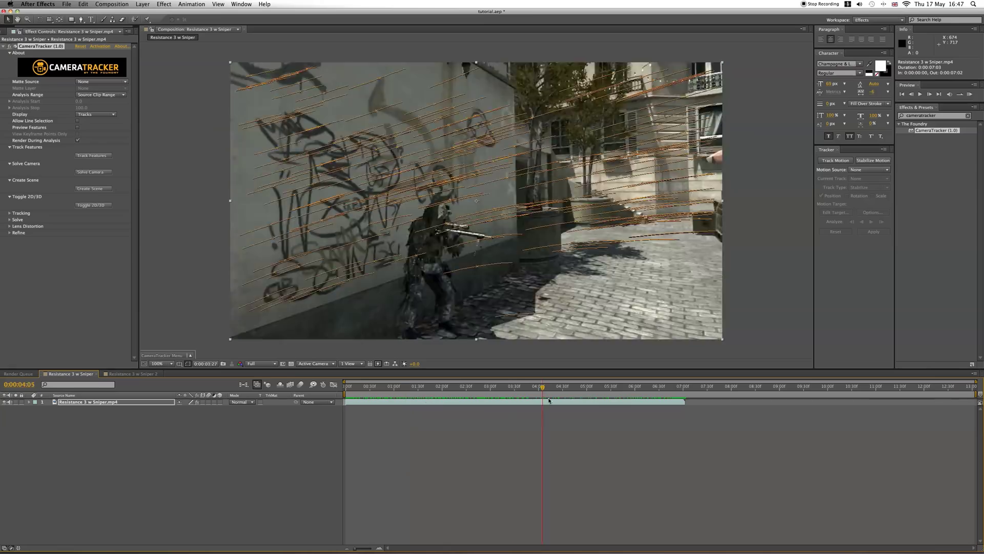
pyautogui.moveTo(669, 401); pyautogui.dragTo(476, 403)
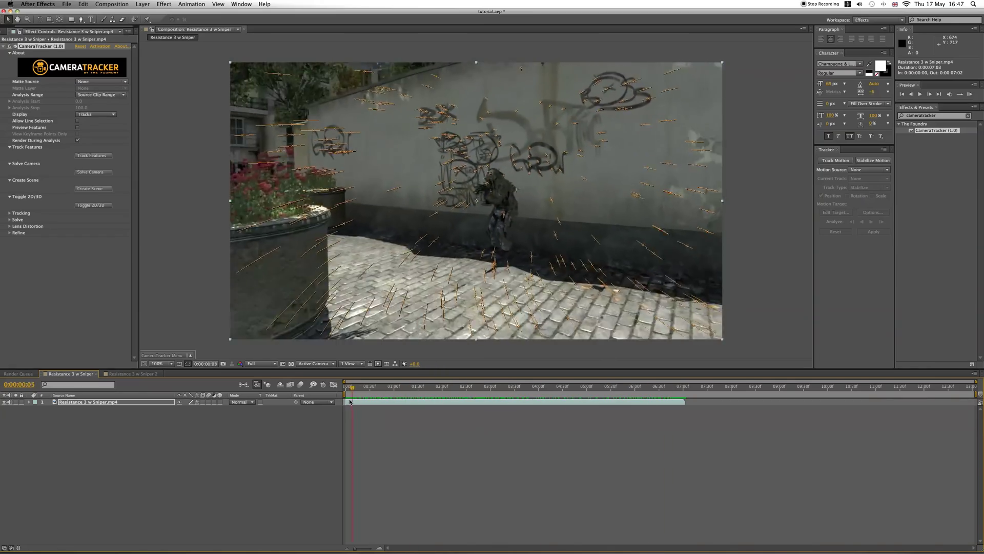
pyautogui.moveTo(342, 401); pyautogui.dragTo(414, 403)
pyautogui.moveTo(504, 399); pyautogui.dragTo(464, 398)
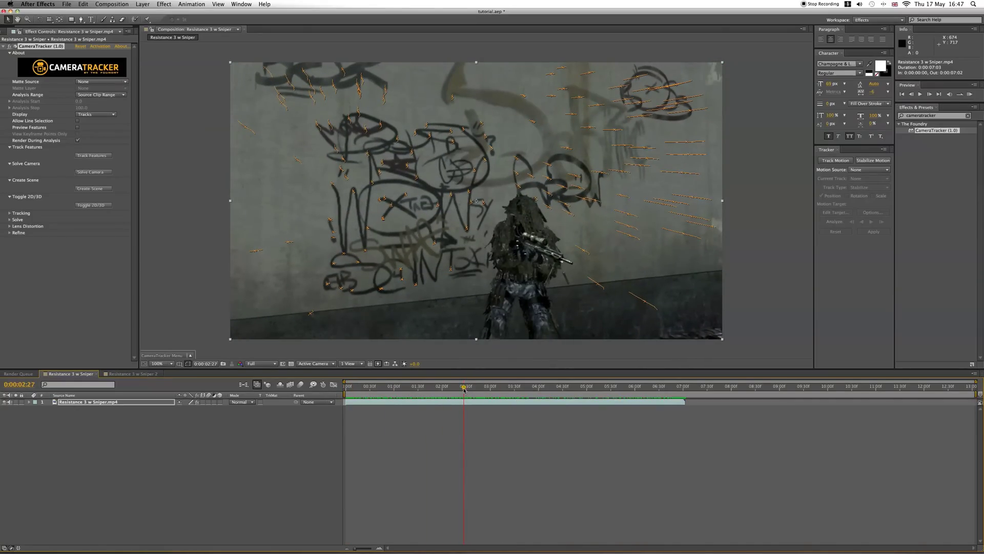
pyautogui.moveTo(464, 389); pyautogui.dragTo(421, 388)
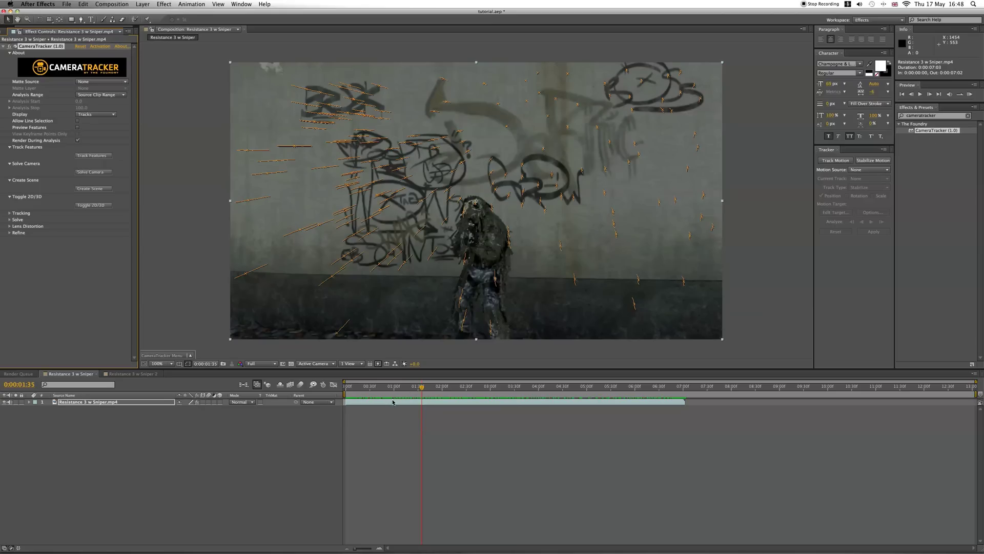
pyautogui.moveTo(421, 388); pyautogui.dragTo(401, 414)
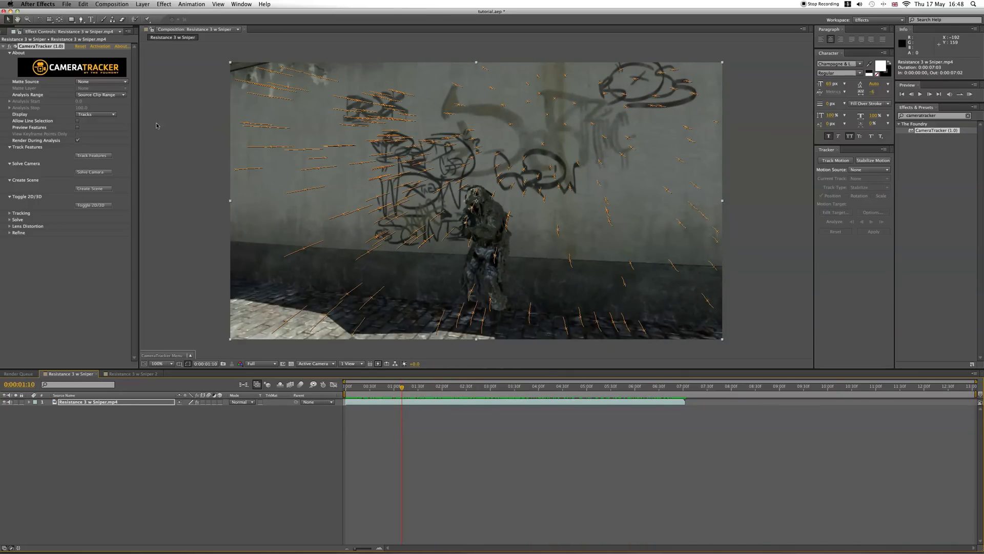
# Solve the camera: reference frame 629, 20 keyframes, 2.33-pixel RMS error.
pyautogui.click(90, 173)
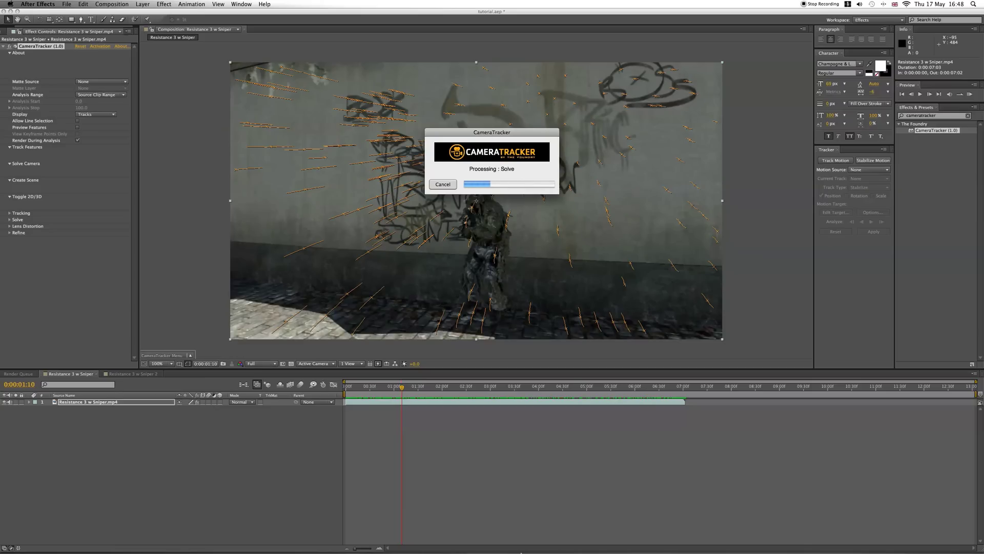
pyautogui.moveTo(472, 546)
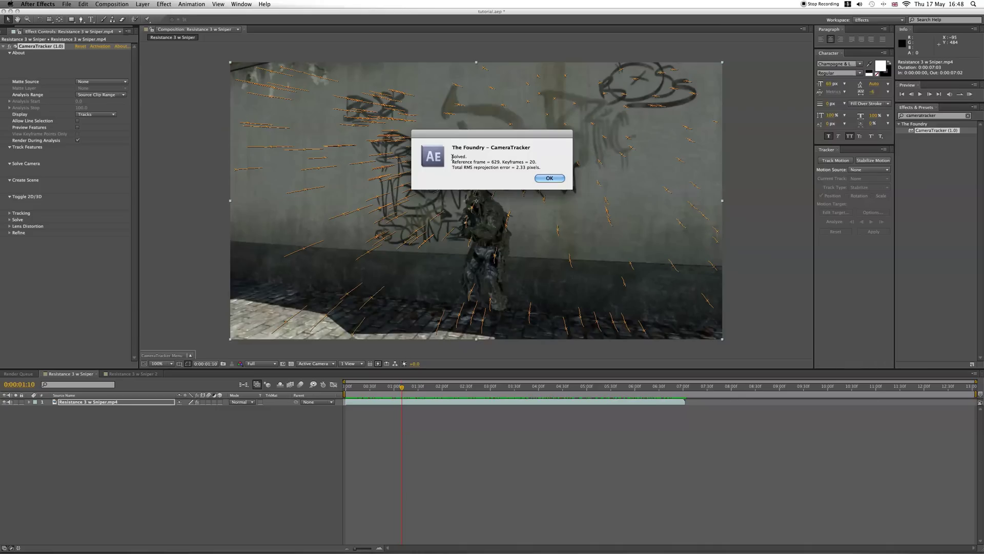
pyautogui.moveTo(452, 157); pyautogui.dragTo(485, 204)
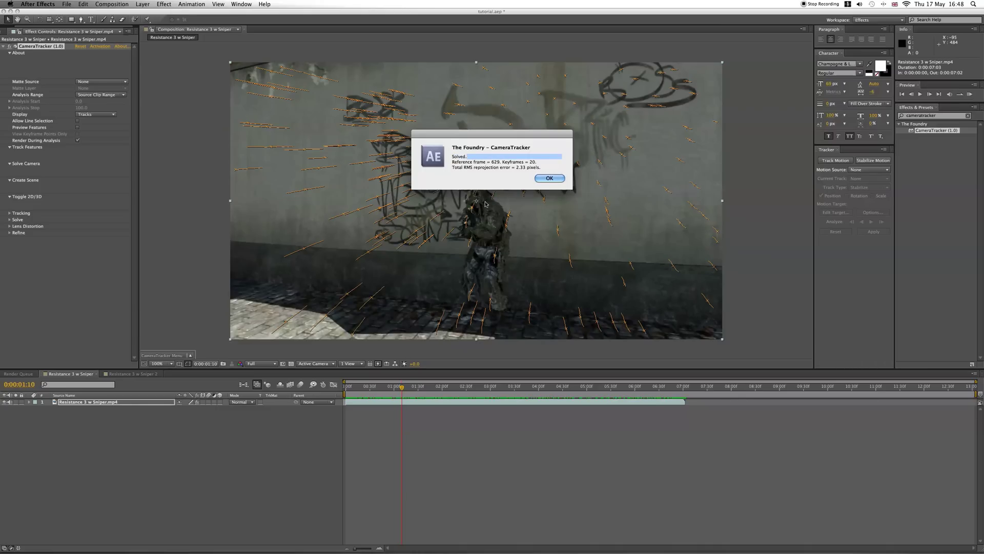
pyautogui.doubleClick(488, 162)
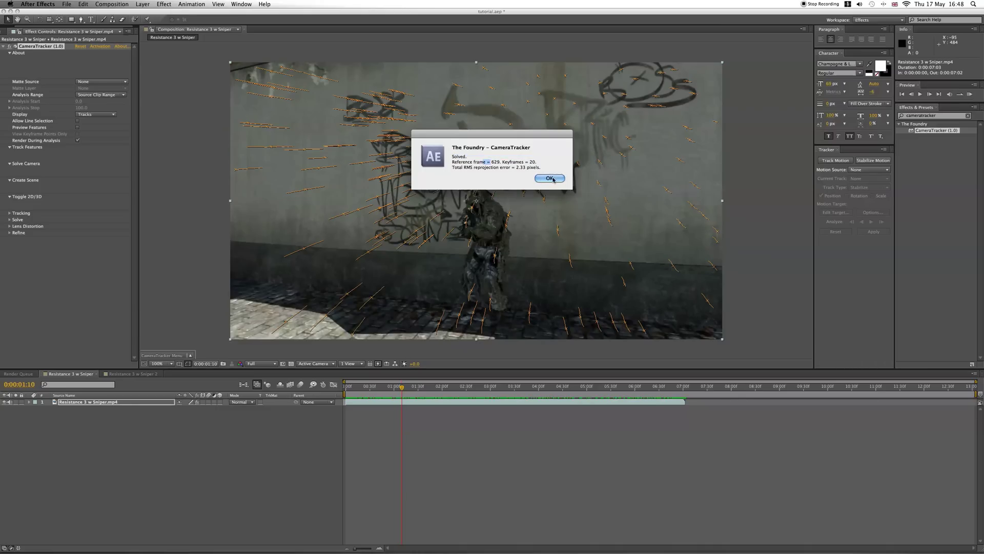
pyautogui.click(437, 165)
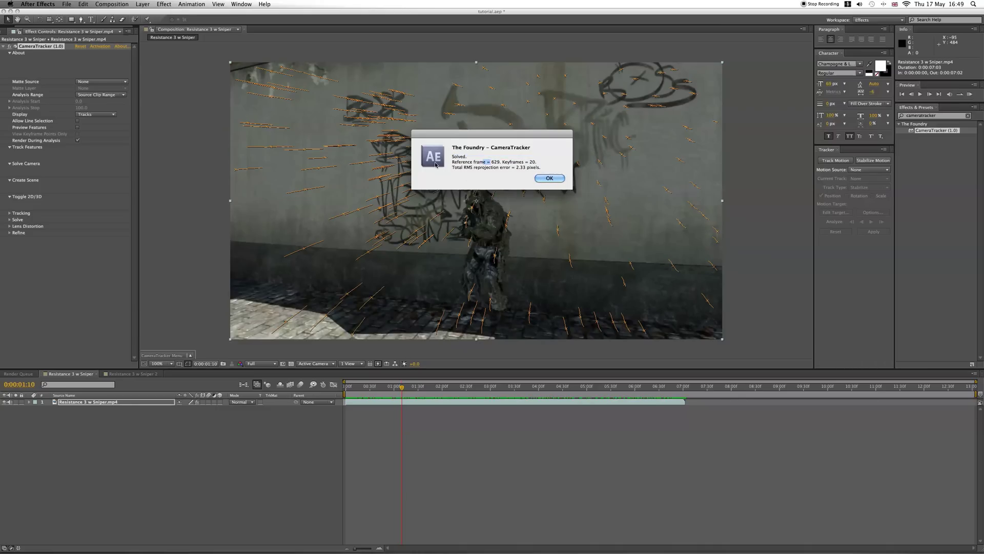
# Close the solve report and create CameraTracker-Camera(1) and CameraTracker-NullObject(1) layers.
pyautogui.click(547, 178)
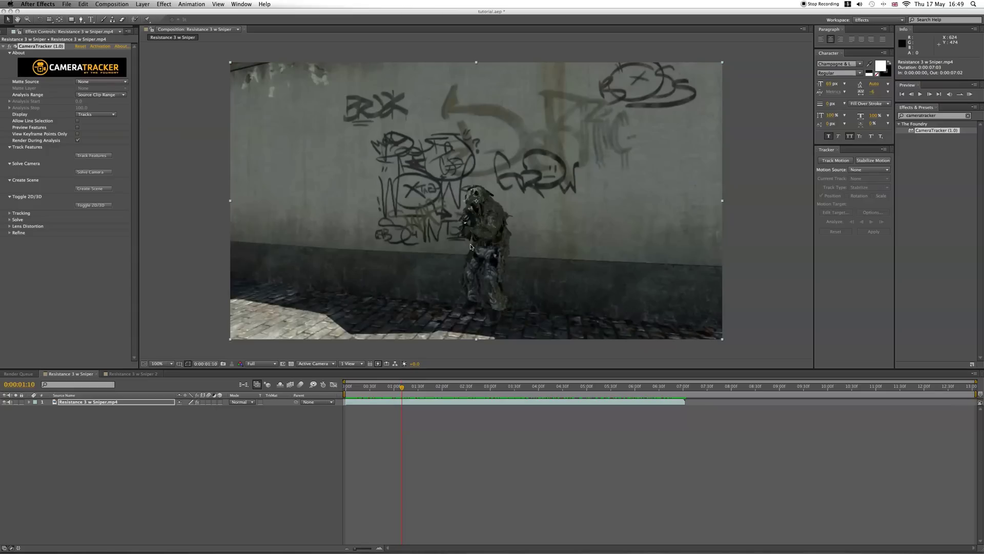
pyautogui.click(92, 189)
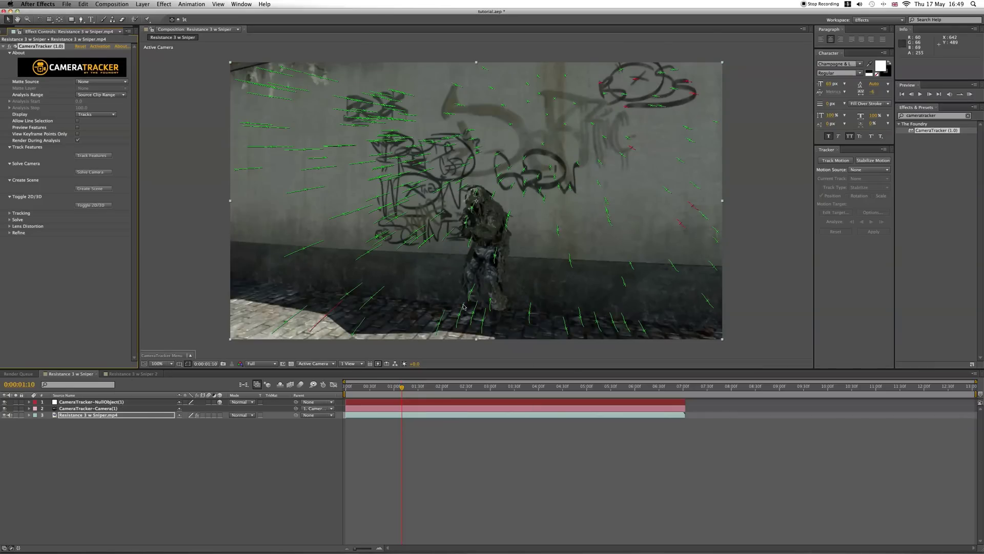
pyautogui.click(400, 402)
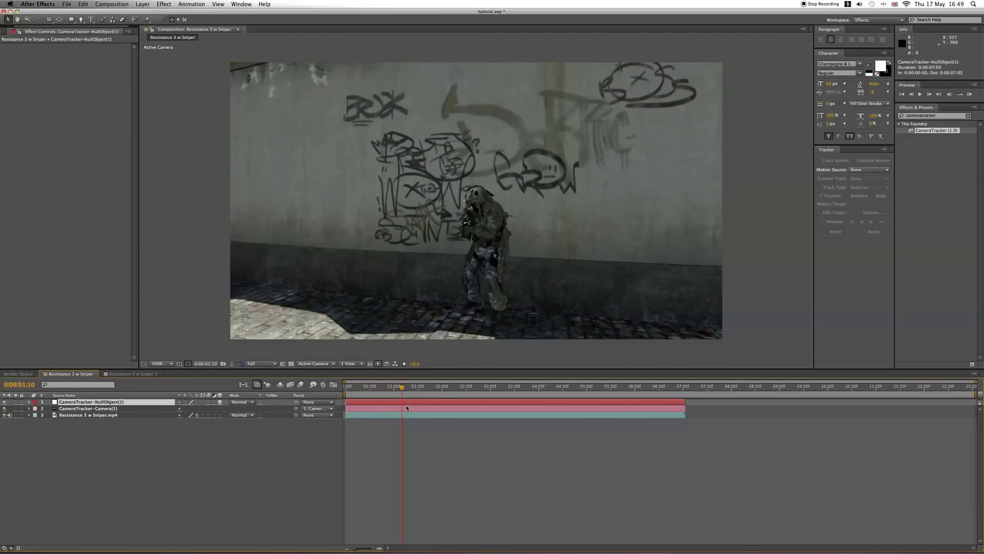
pyautogui.scroll(-6, 474, 183)
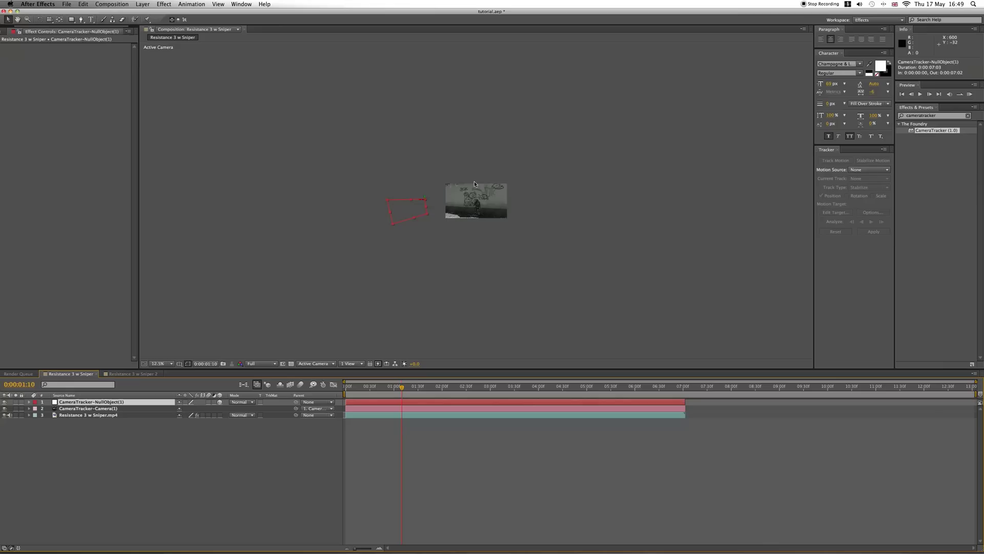
pyautogui.scroll(4, 474, 184)
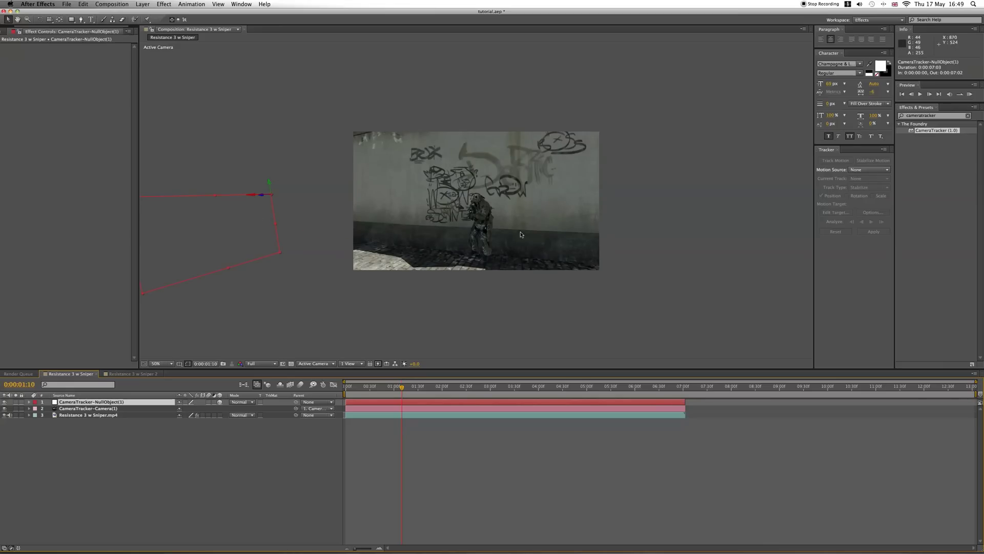
pyautogui.press('/')
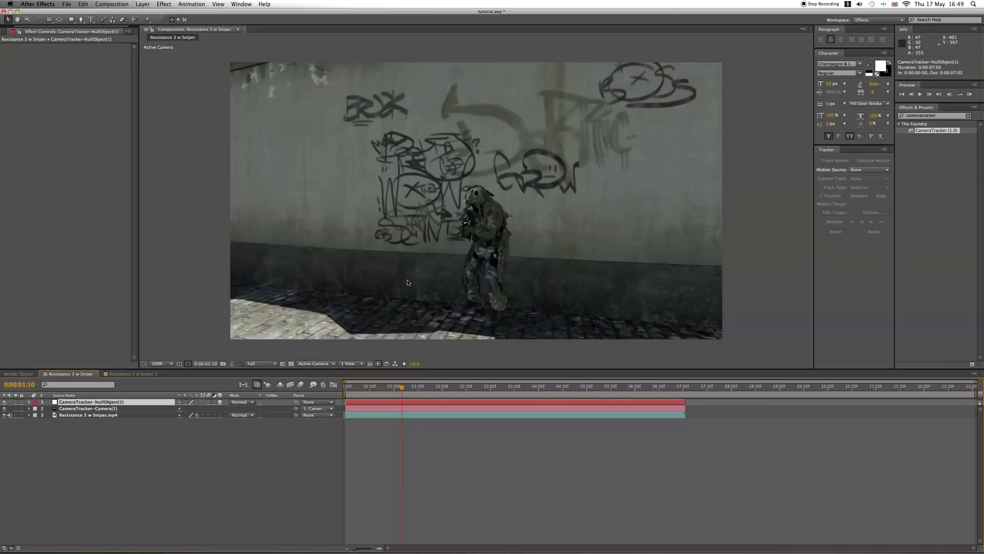
# Select the footage layer, show its CameraTracker track points, and return to frame 0.
pyautogui.click(409, 416)
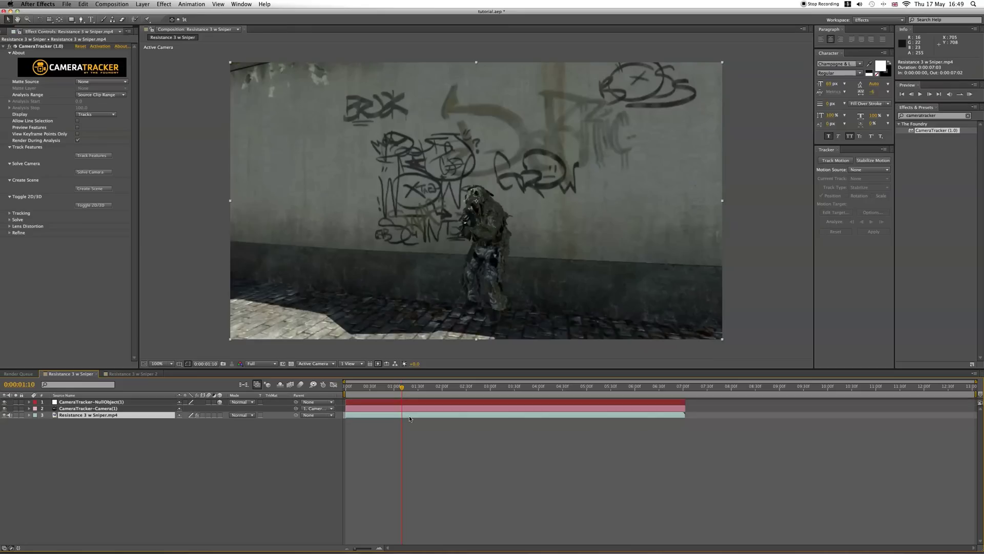
pyautogui.click(41, 46)
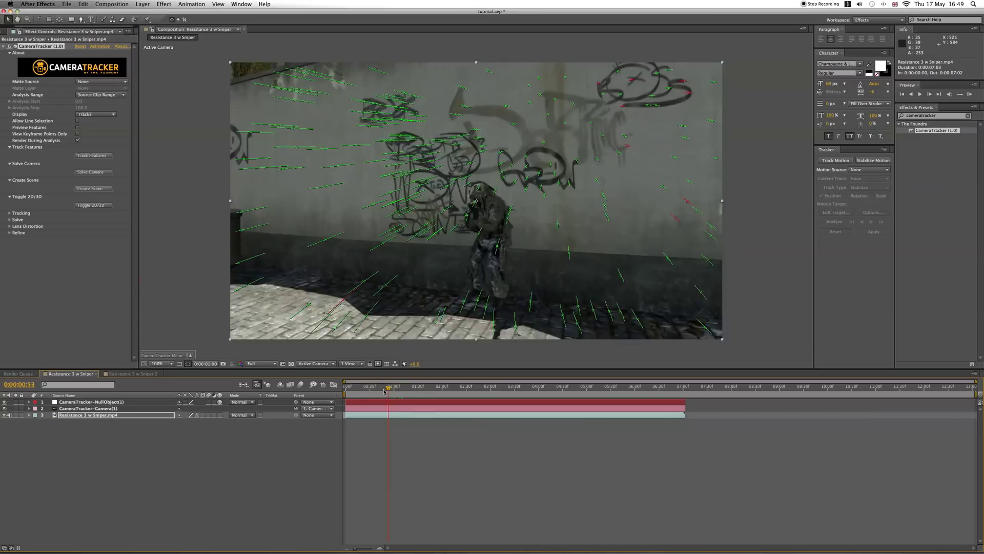
pyautogui.moveTo(383, 390)
pyautogui.mouseDown()
pyautogui.moveTo(331, 391)
pyautogui.moveTo(383, 392)
pyautogui.mouseUp()
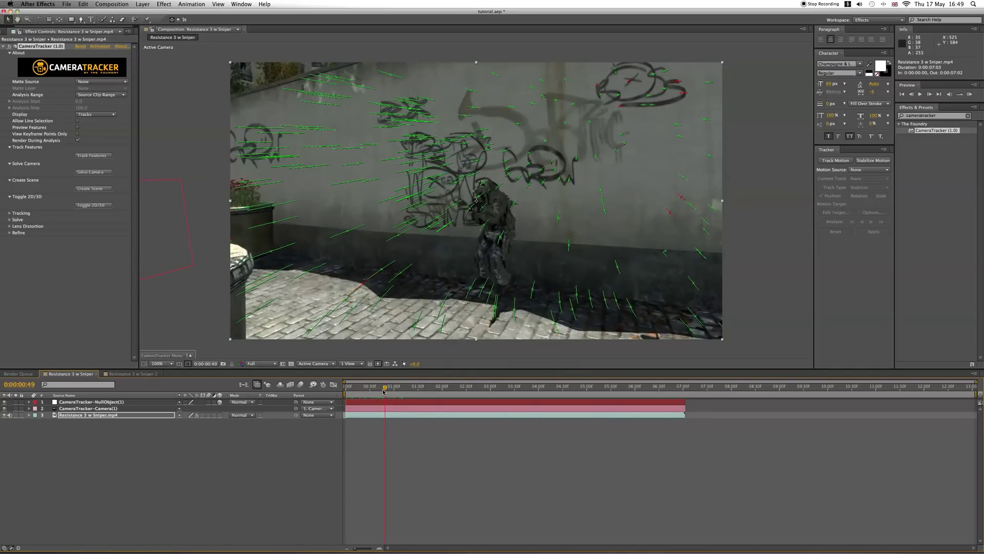
# Set the ground-plane origin on a wall track point just above the sniper.
pyautogui.moveTo(488, 153)
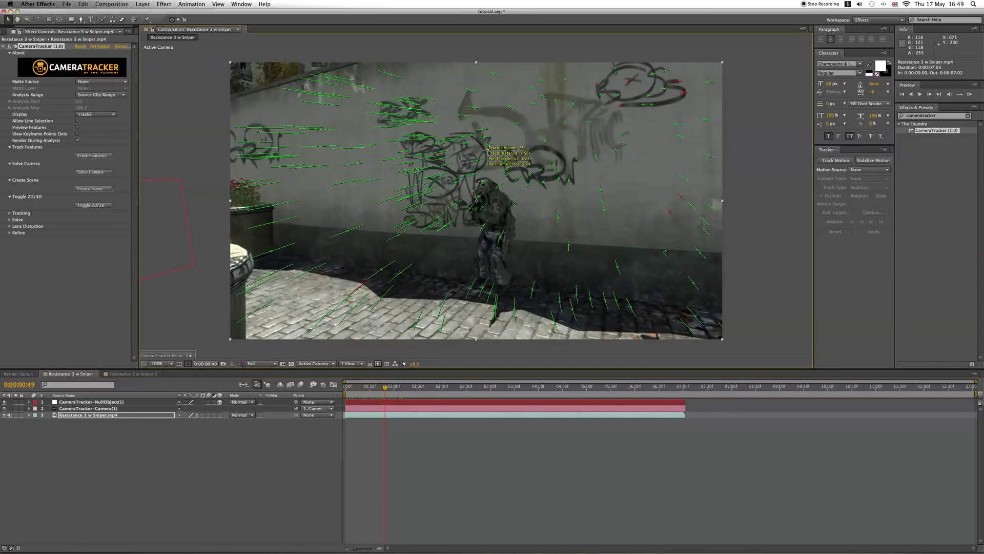
pyautogui.rightClick(488, 152)
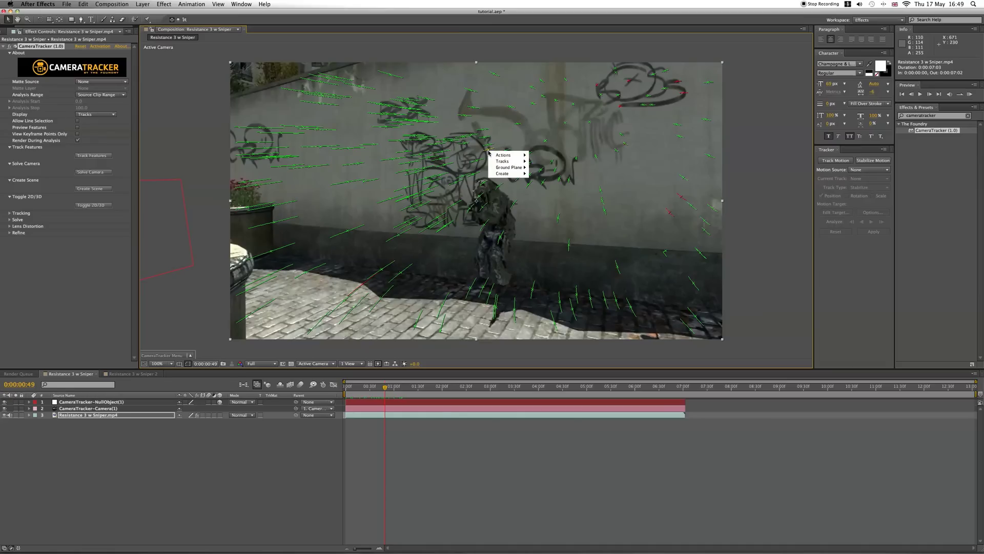
pyautogui.moveTo(509, 167)
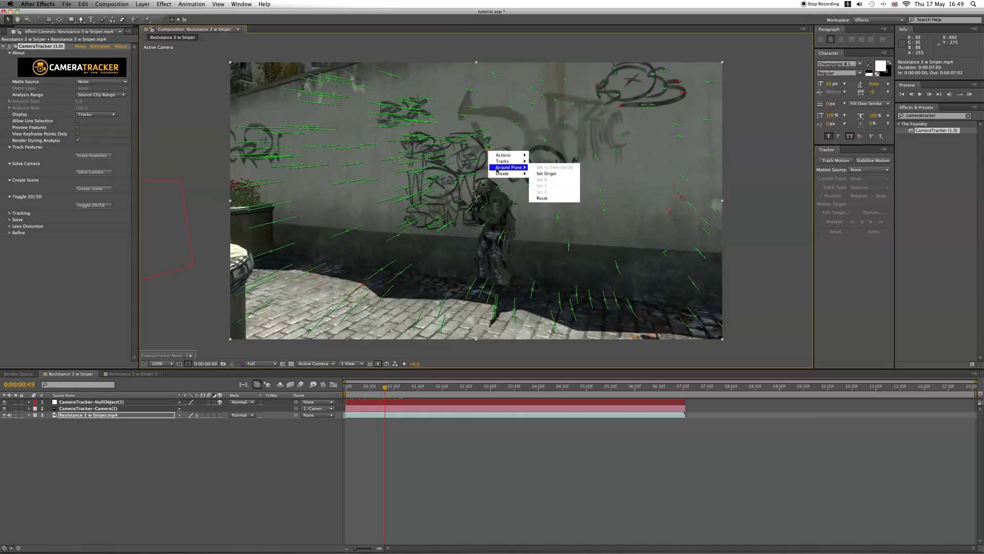
pyautogui.click(551, 175)
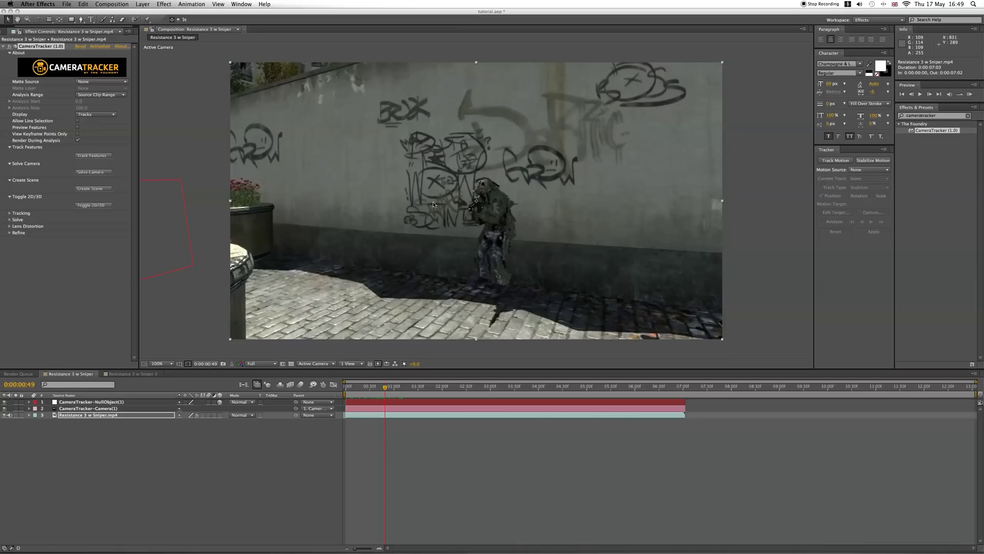
pyautogui.click(472, 172)
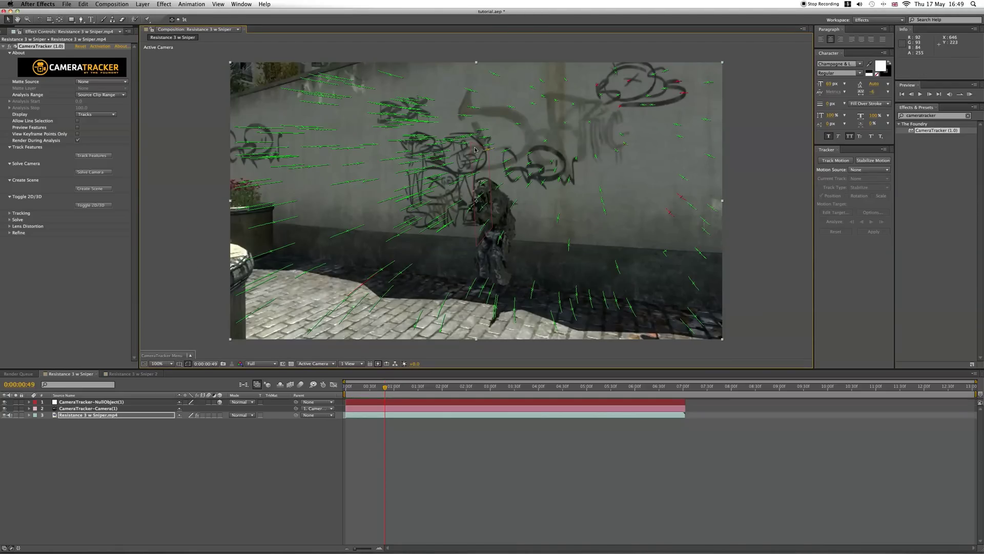
pyautogui.scroll(4, 489, 151)
pyautogui.scroll(-4, 489, 152)
# Hide the track points and add TUTORIAL text, moved down over the graffiti wall.
pyautogui.click(128, 453)
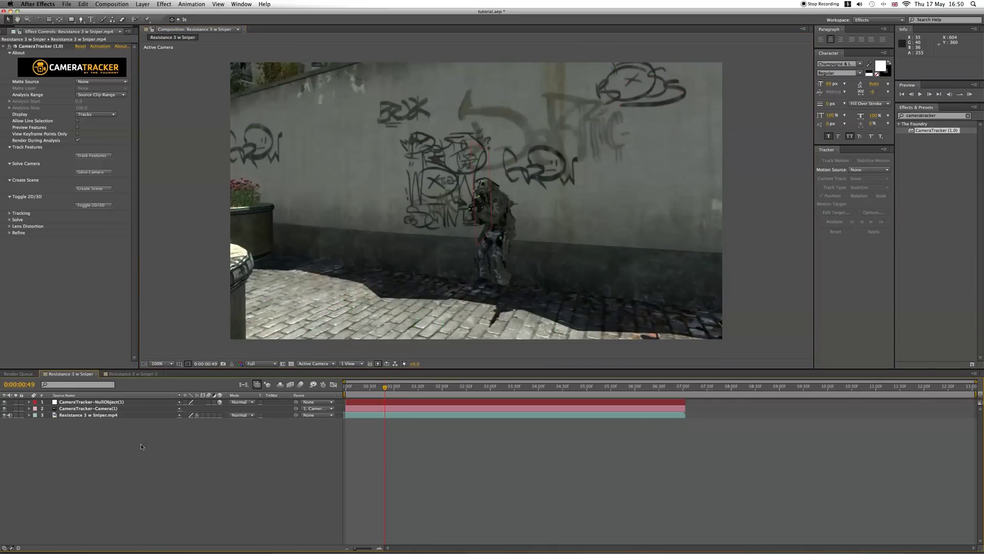
pyautogui.click(95, 21)
pyautogui.click(425, 156)
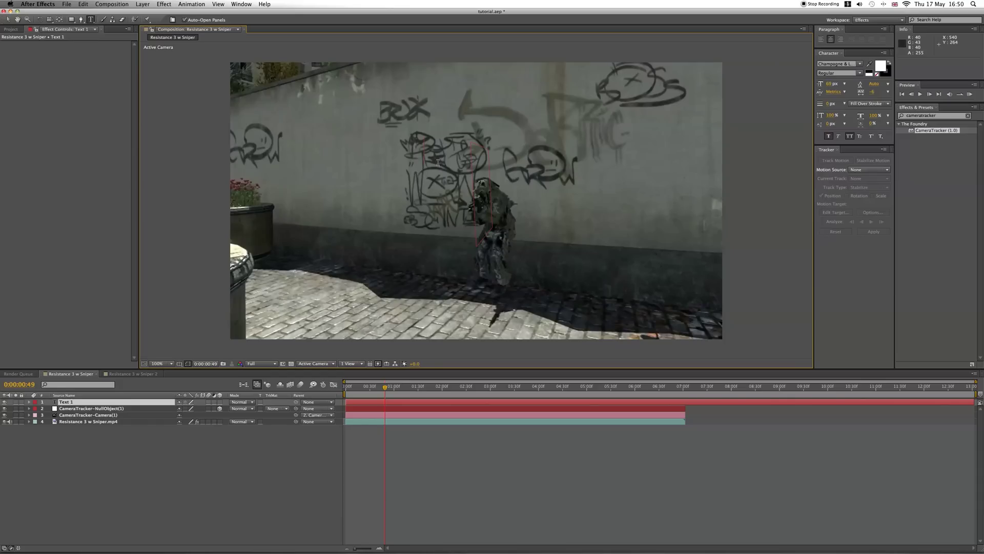
pyautogui.write('TUTORIAL')
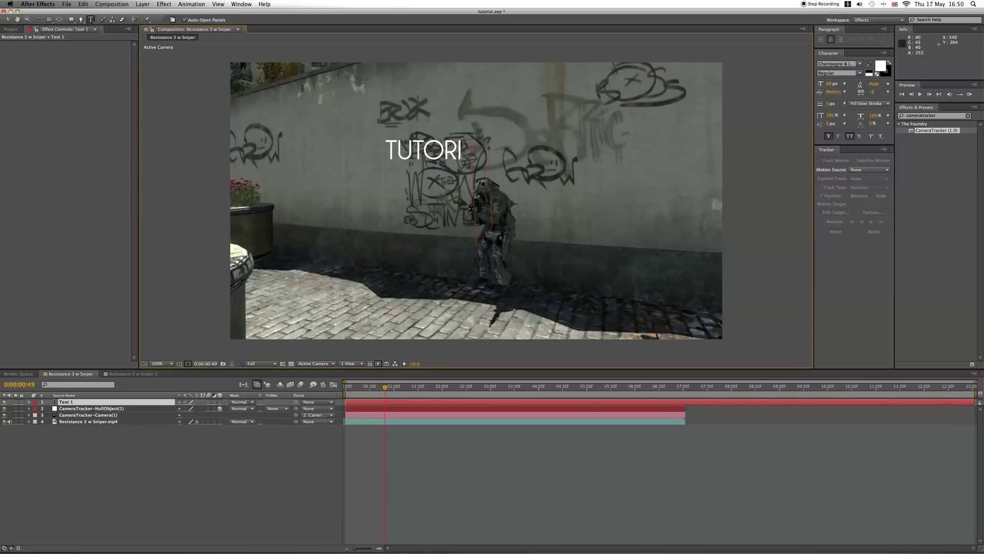
pyautogui.click(7, 21)
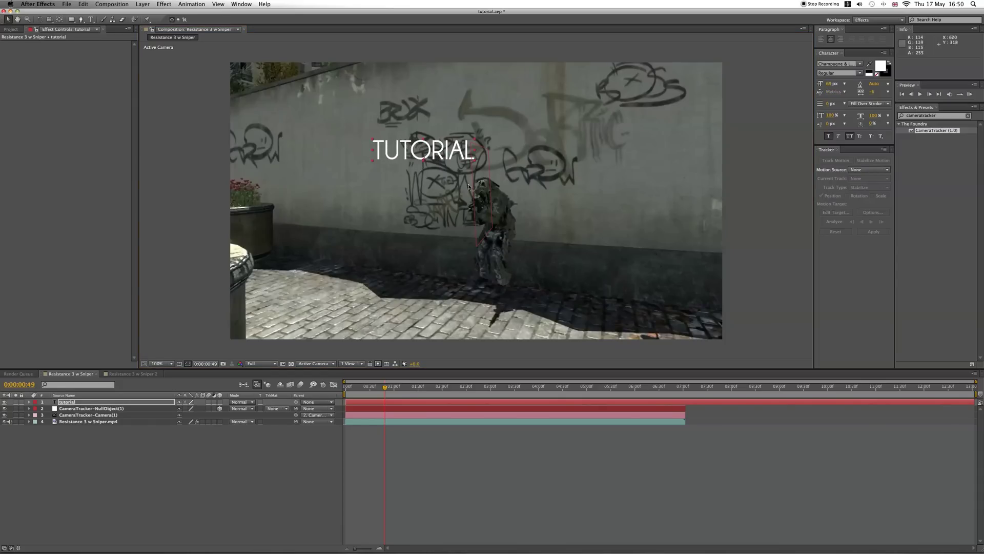
pyautogui.moveTo(442, 152); pyautogui.dragTo(484, 185)
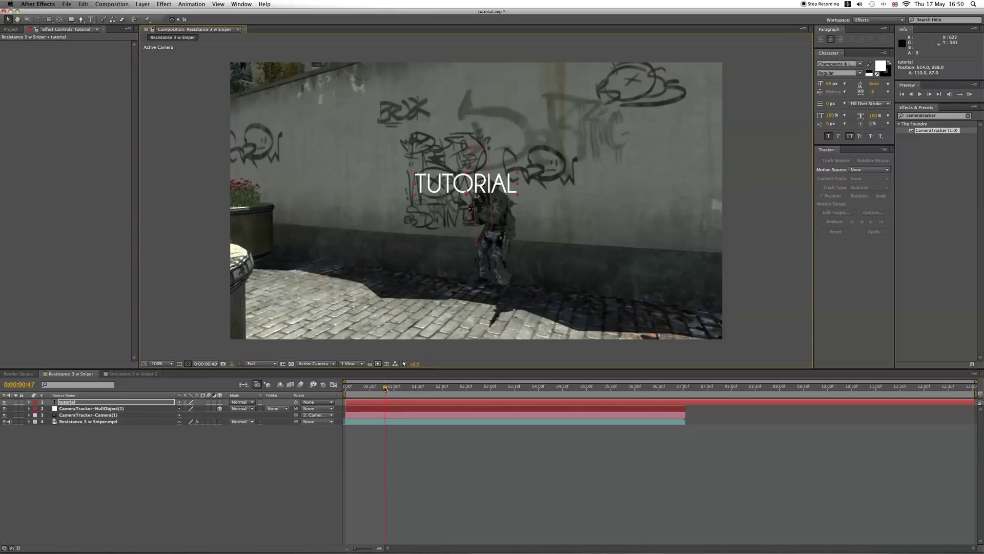
pyautogui.moveTo(385, 389); pyautogui.dragTo(410, 393)
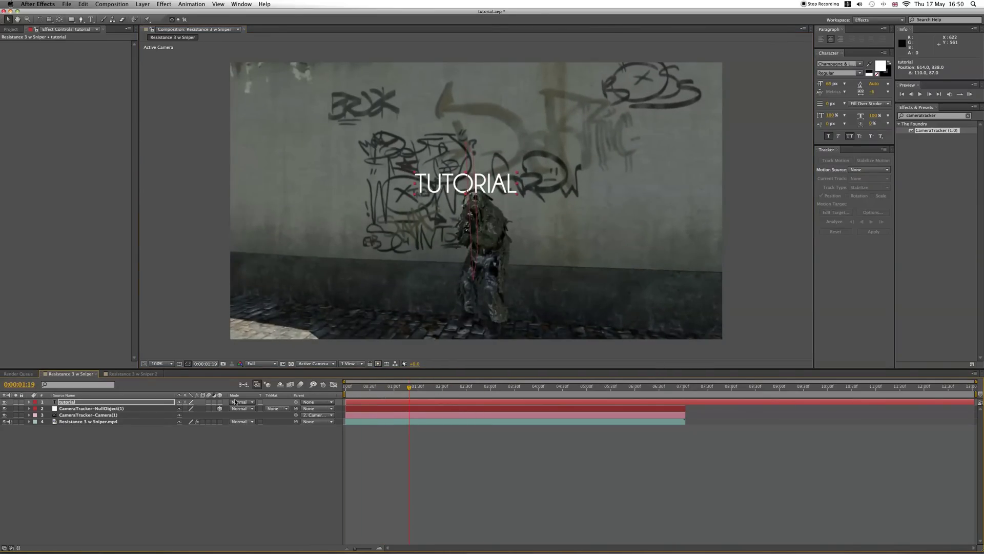
# Make the tutorial layer 3D, lower it along Y, and reveal its rotation properties.
pyautogui.click(115, 402)
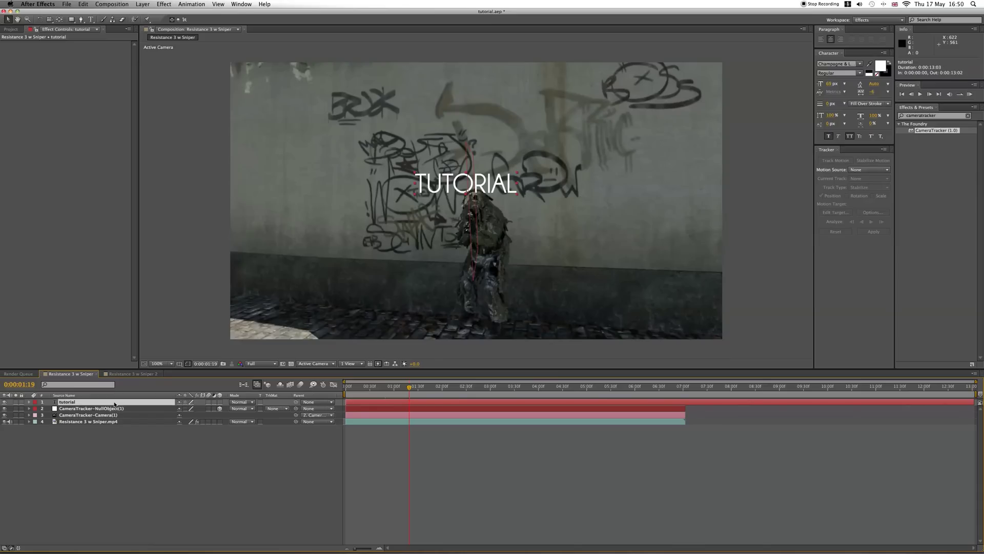
pyautogui.click(220, 402)
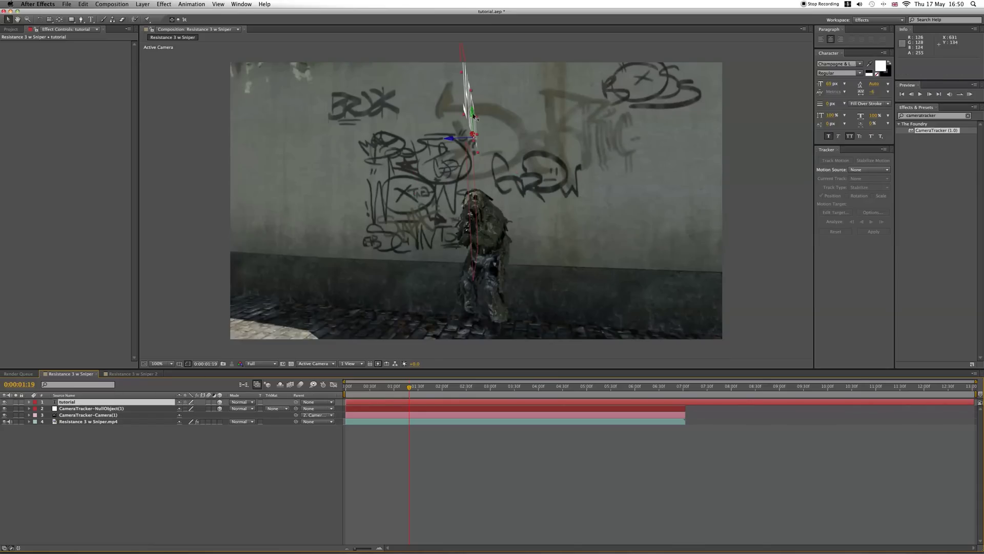
pyautogui.moveTo(472, 116); pyautogui.dragTo(476, 168)
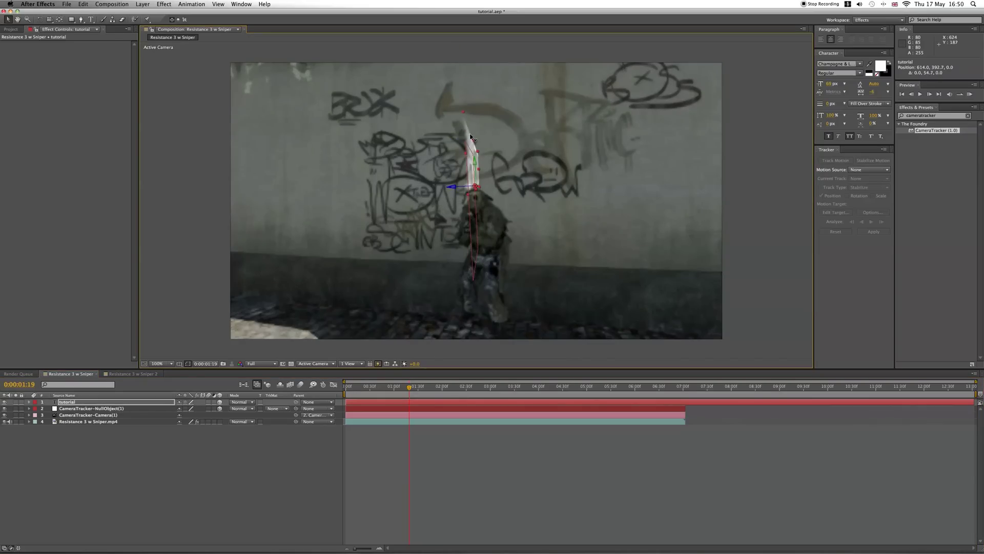
pyautogui.moveTo(418, 384)
pyautogui.mouseDown()
pyautogui.moveTo(490, 389)
pyautogui.moveTo(415, 387)
pyautogui.mouseUp()
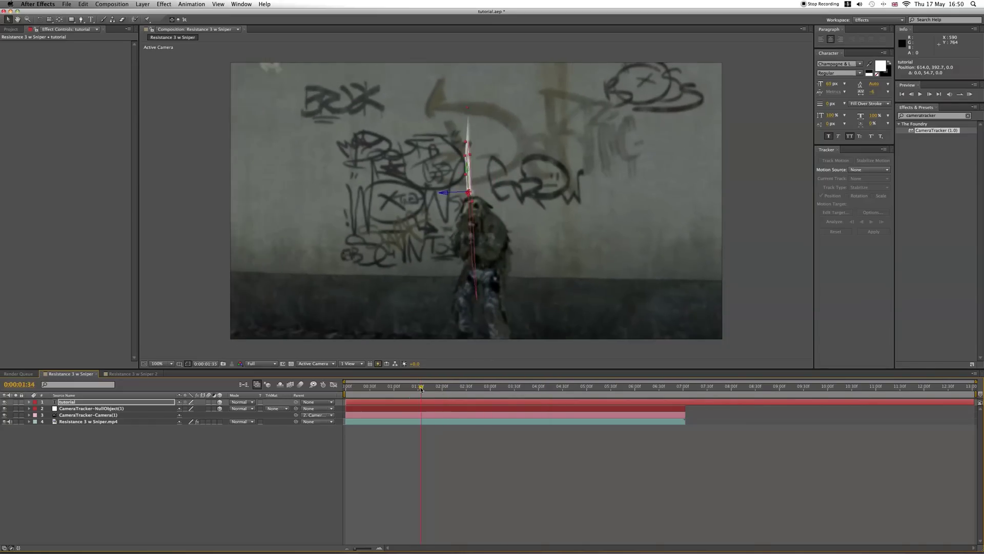
pyautogui.click(65, 403)
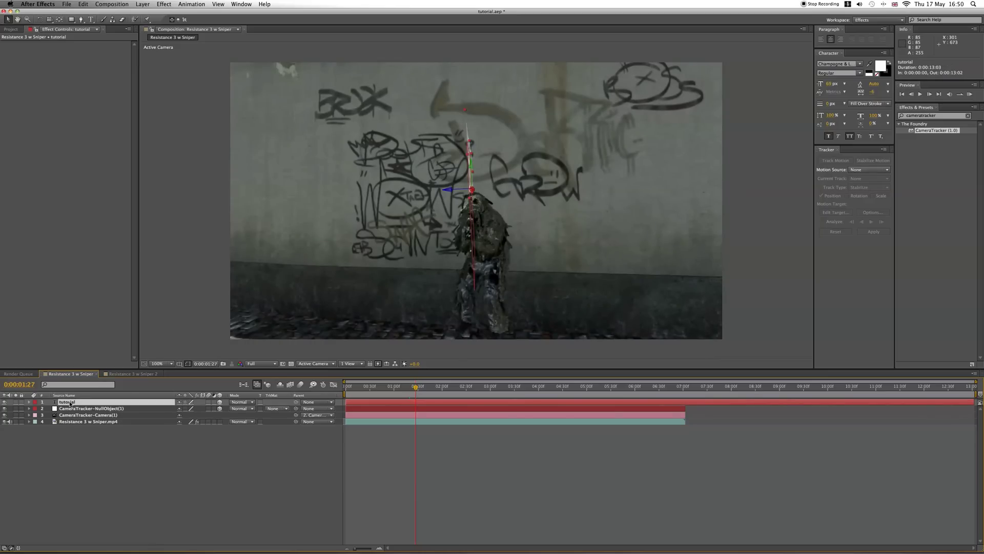
pyautogui.press('r')
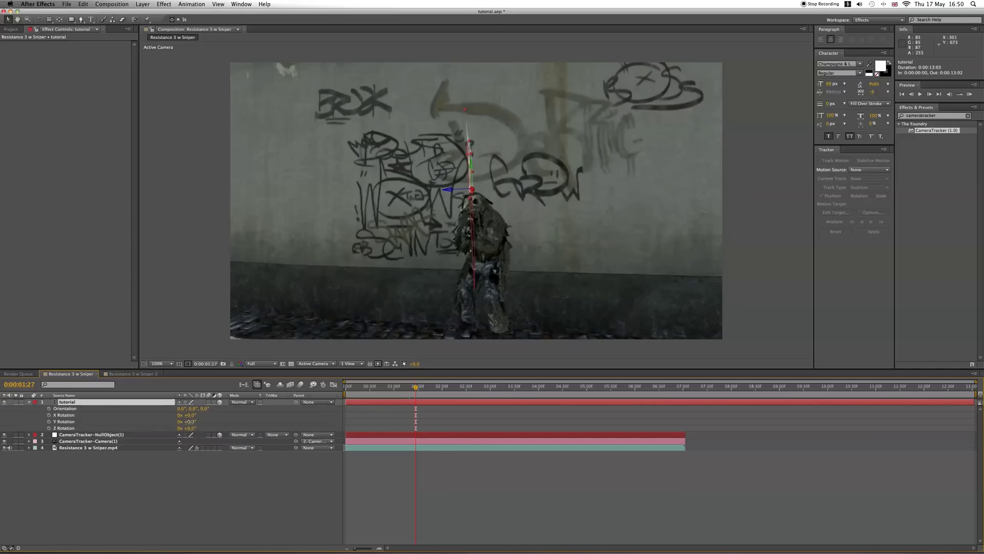
# Rotate TUTORIAL -80° in Y and 4° in Z, then nudge it onto the wall.
pyautogui.moveTo(190, 422); pyautogui.dragTo(157, 421)
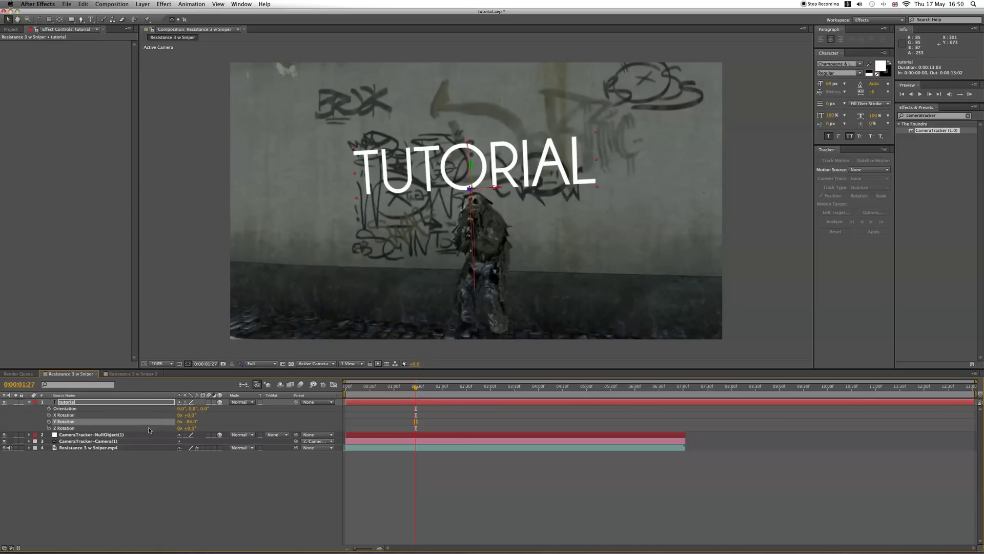
pyautogui.moveTo(190, 428); pyautogui.dragTo(194, 429)
pyautogui.rightClick(191, 429)
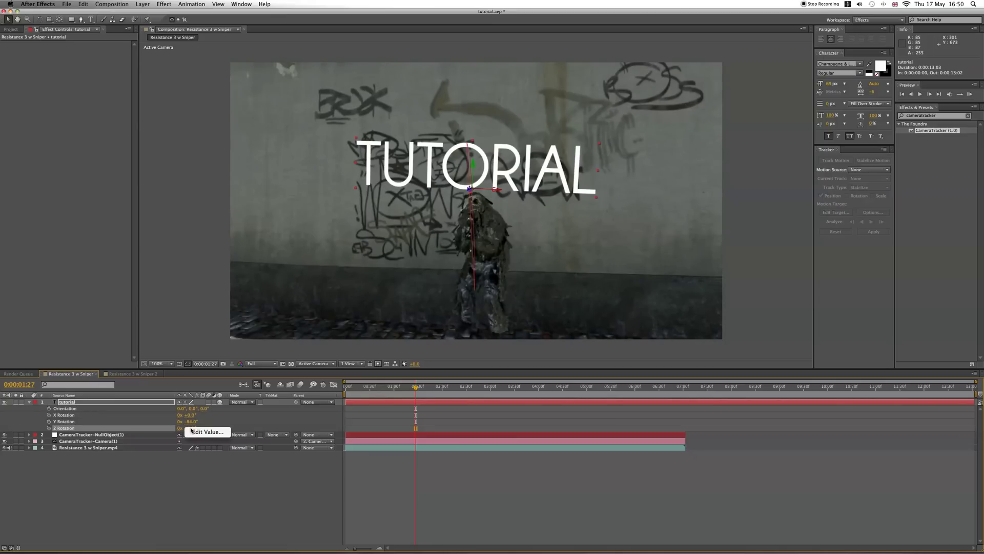
pyautogui.click(190, 432)
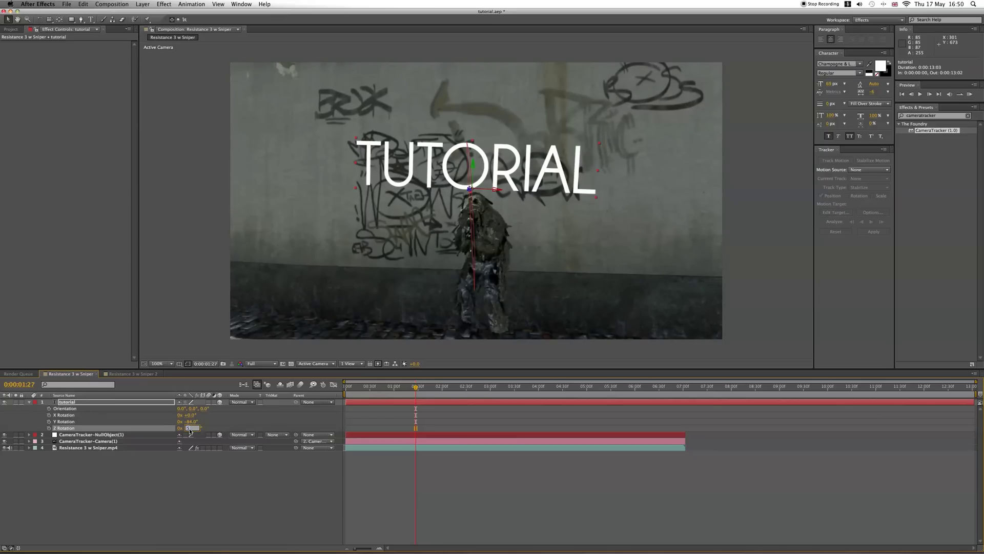
pyautogui.write('4')
pyautogui.press('Return')
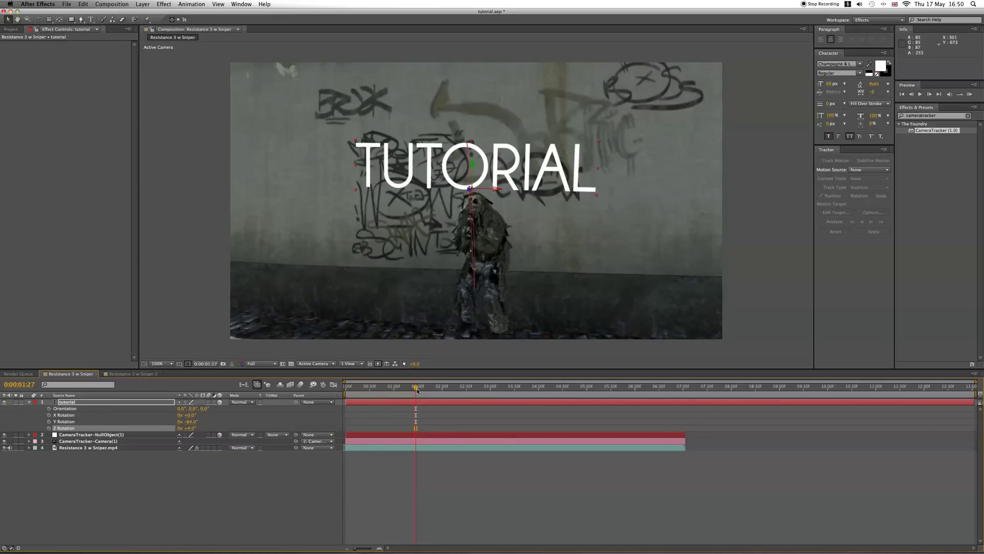
pyautogui.moveTo(417, 390); pyautogui.dragTo(359, 388)
pyautogui.moveTo(497, 166); pyautogui.dragTo(525, 169)
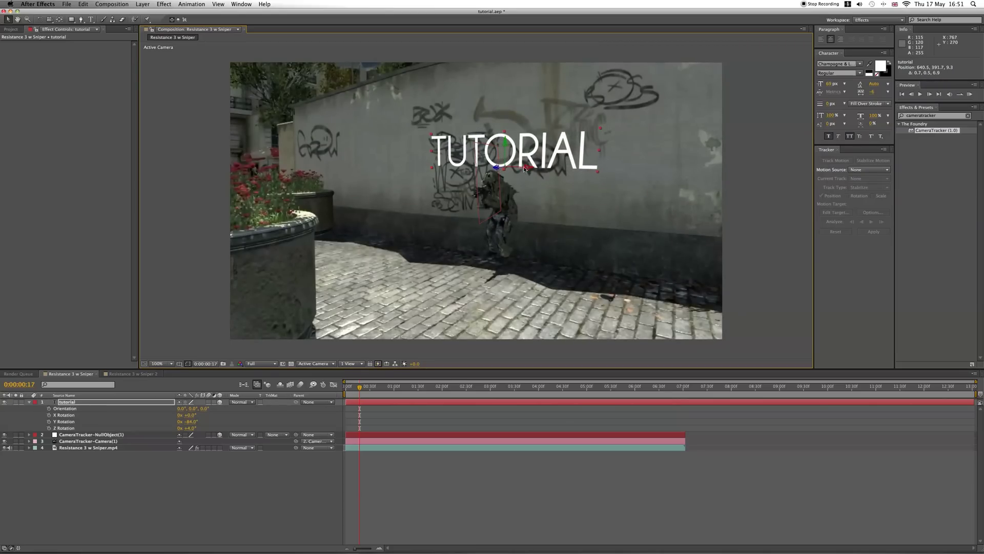
# Raise TUTORIAL slightly, scale it to 64%, and scrub the footage to check tracking.
pyautogui.moveTo(360, 388); pyautogui.dragTo(419, 391)
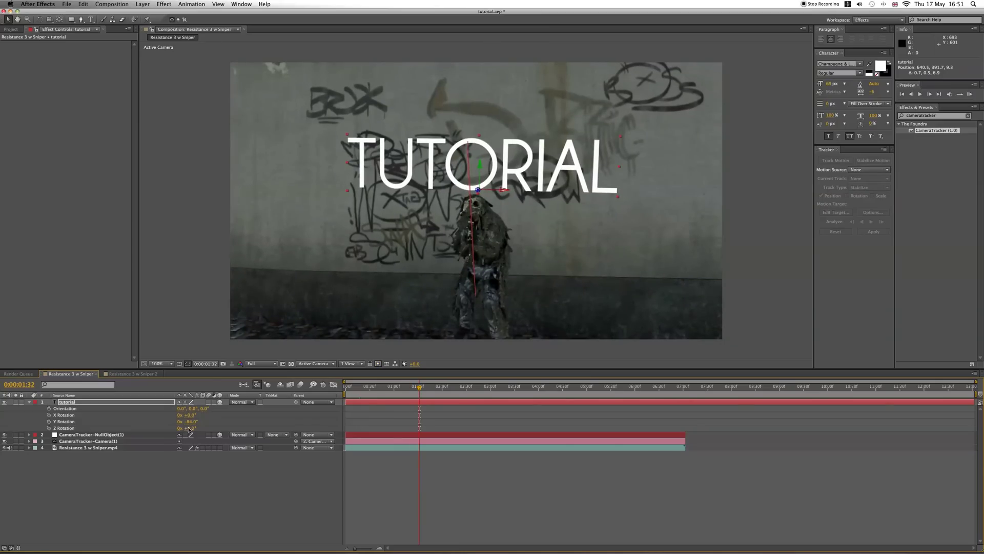
pyautogui.press('Return')
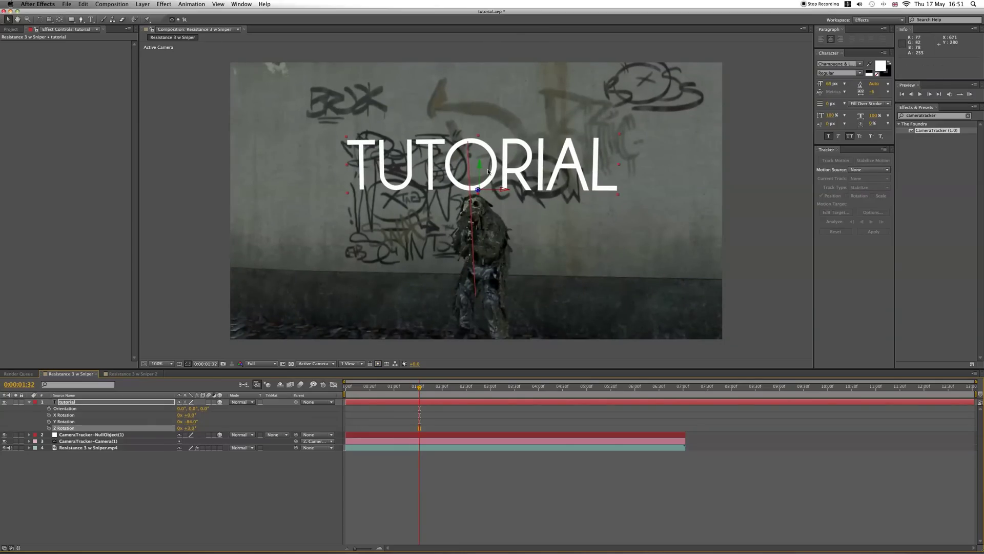
pyautogui.moveTo(480, 168); pyautogui.dragTo(479, 164)
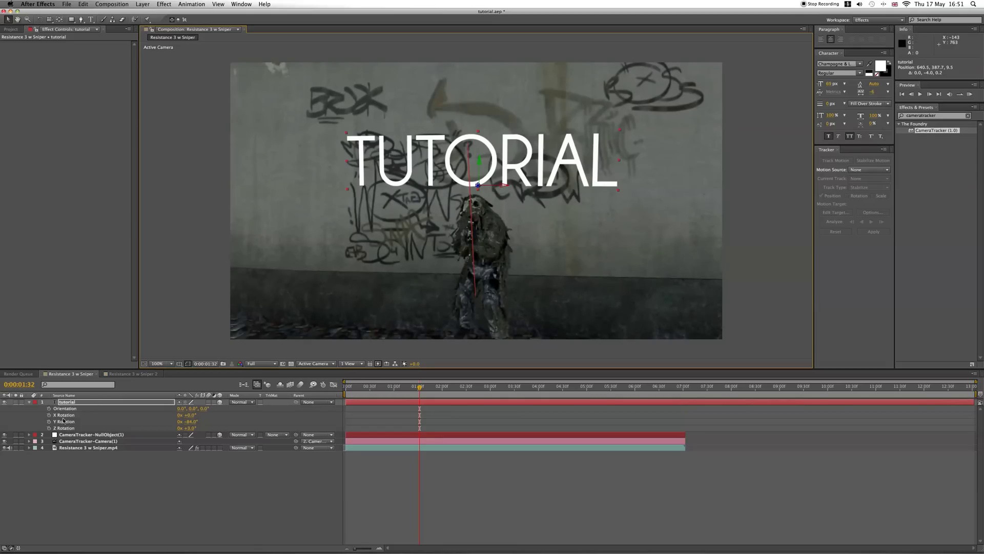
pyautogui.press('s')
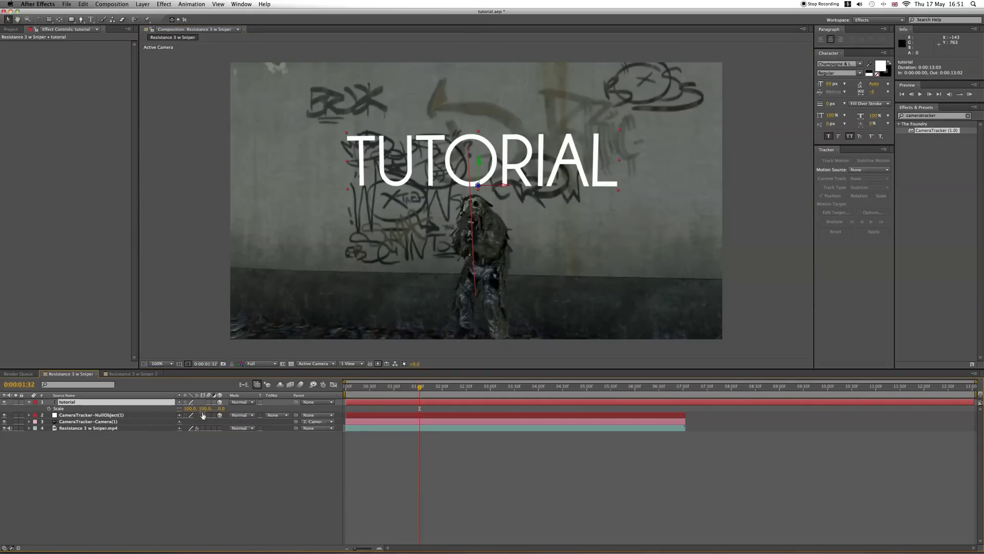
pyautogui.moveTo(192, 411); pyautogui.dragTo(173, 412)
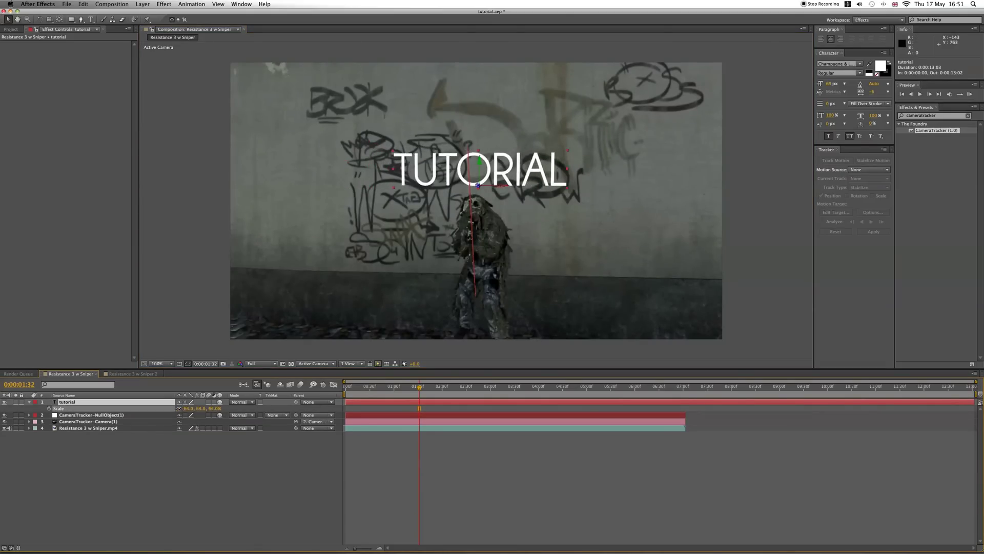
pyautogui.moveTo(420, 390); pyautogui.dragTo(446, 391)
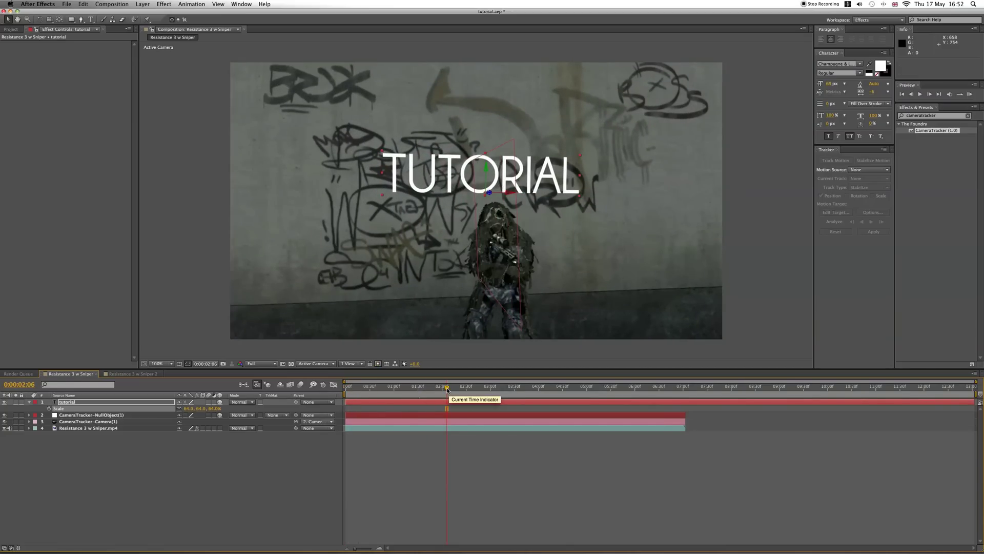
pyautogui.moveTo(447, 390); pyautogui.dragTo(405, 388)
# Shift the TUTORIAL text further right on the graffiti wall and review the footage.
pyautogui.press('space')
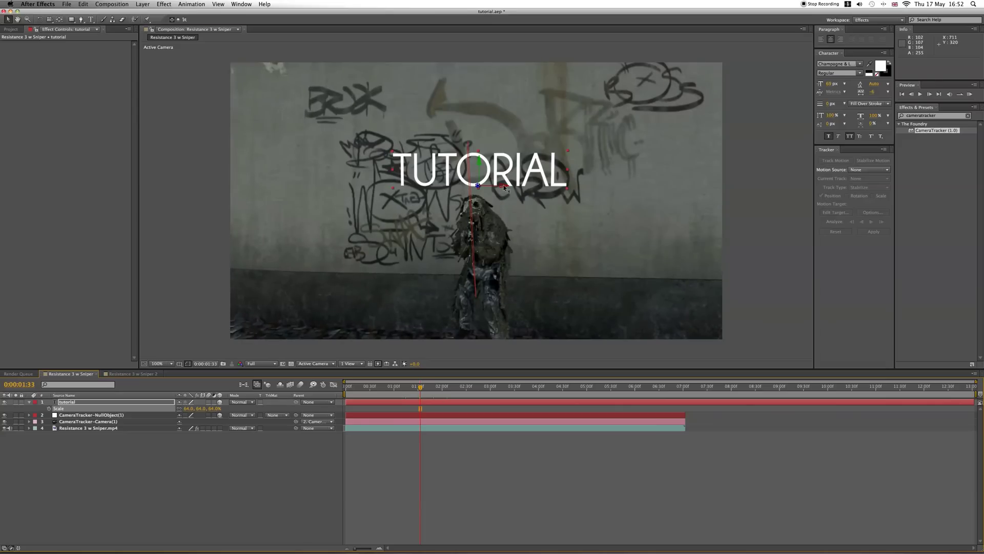
pyautogui.moveTo(513, 182); pyautogui.dragTo(544, 189)
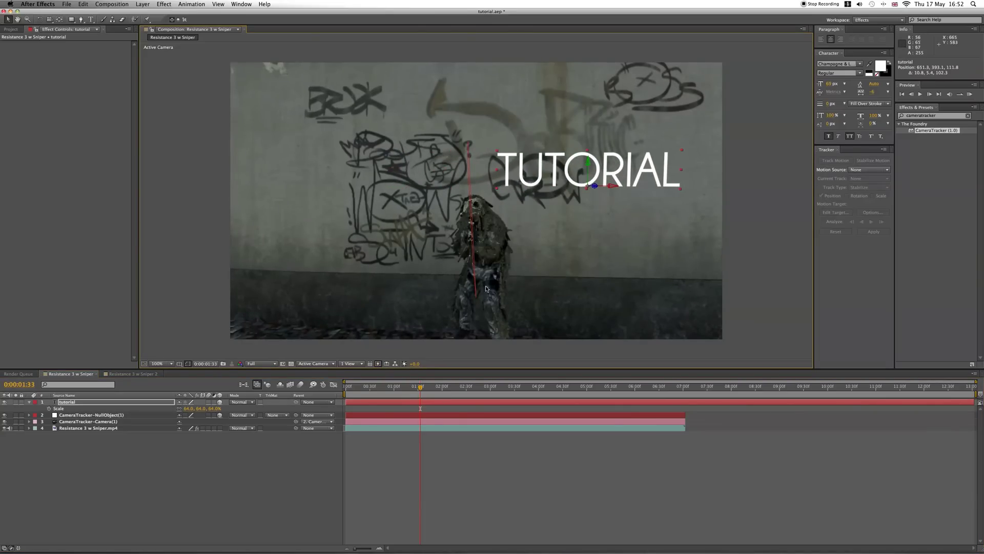
pyautogui.moveTo(421, 392)
pyautogui.mouseDown()
pyautogui.moveTo(369, 389)
pyautogui.moveTo(428, 390)
pyautogui.mouseUp()
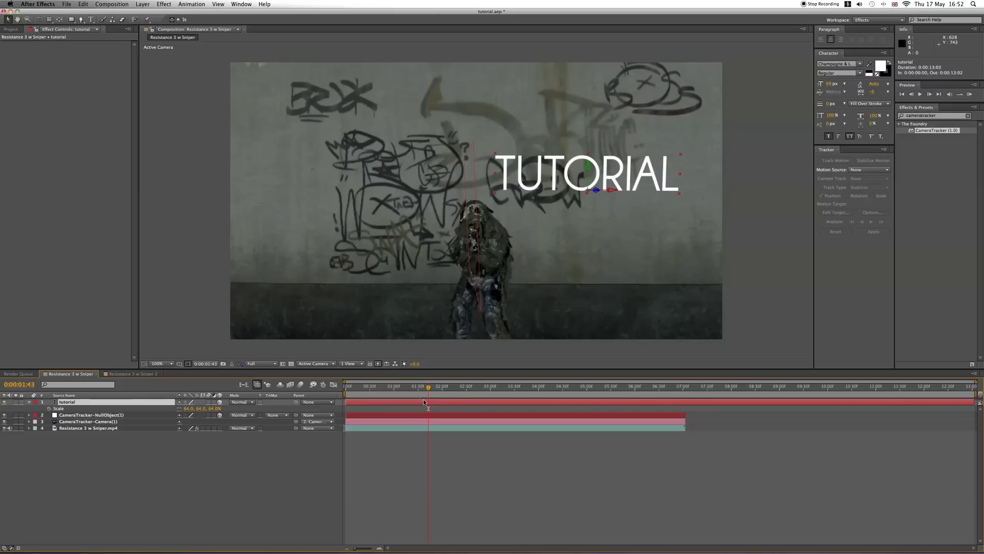
# Duplicate TUTORIAL, place the copy to its left, retype it as 'deziredarts' and shrink its font.
pyautogui.press('super+d')
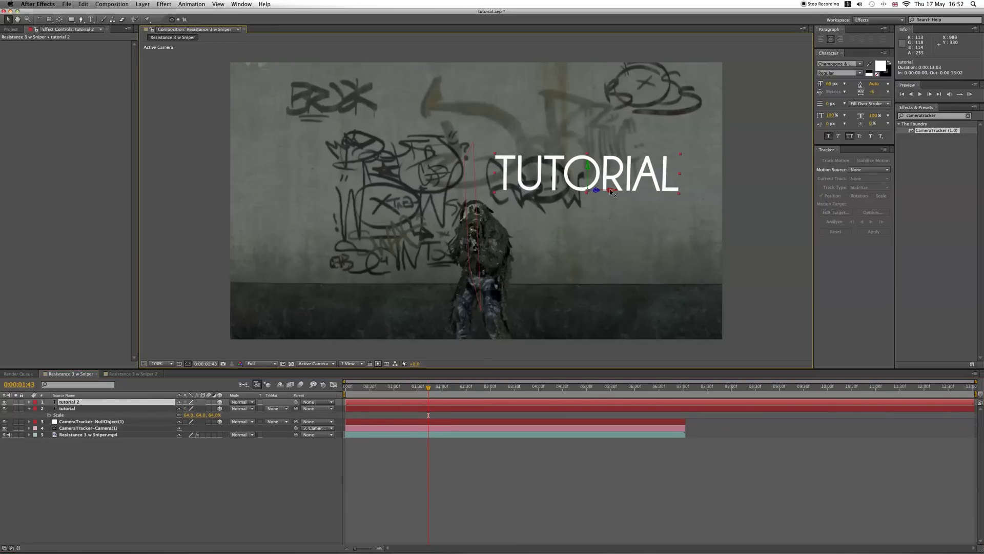
pyautogui.moveTo(610, 189); pyautogui.dragTo(529, 194)
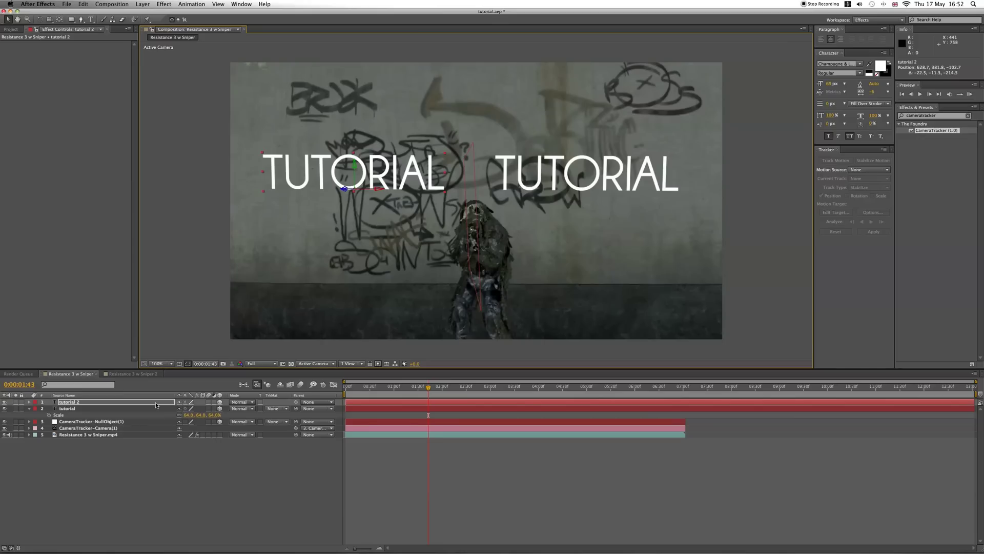
pyautogui.doubleClick(132, 402)
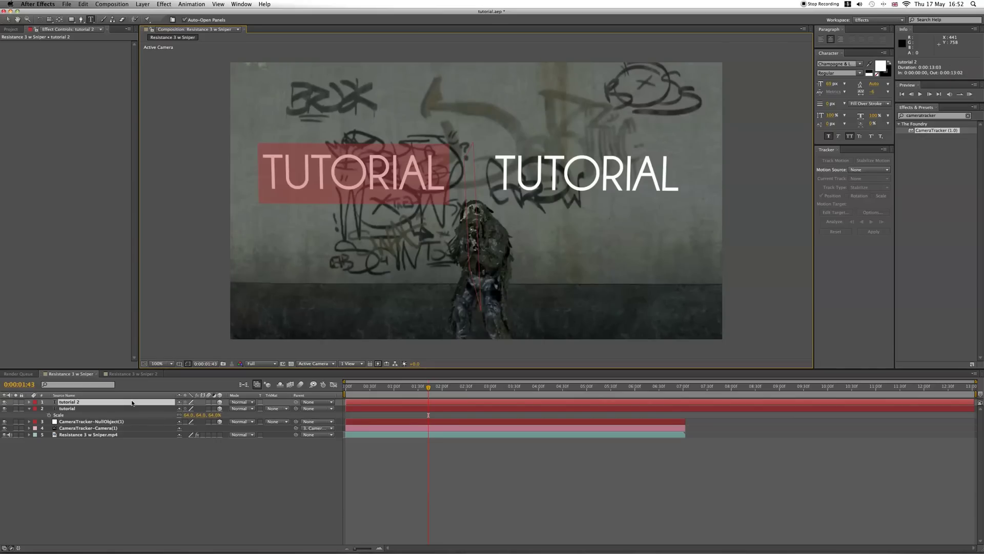
pyautogui.write('deziredar')
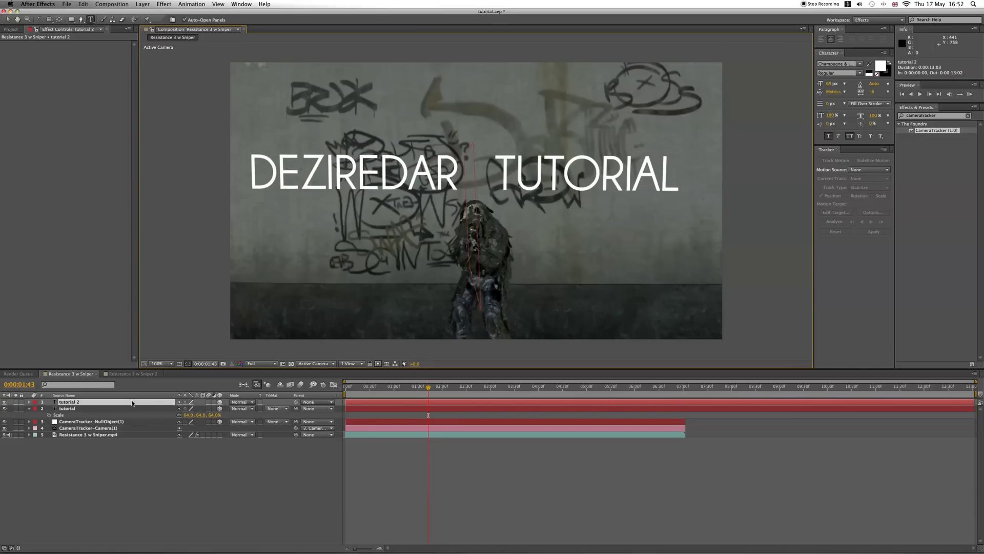
pyautogui.write('ts')
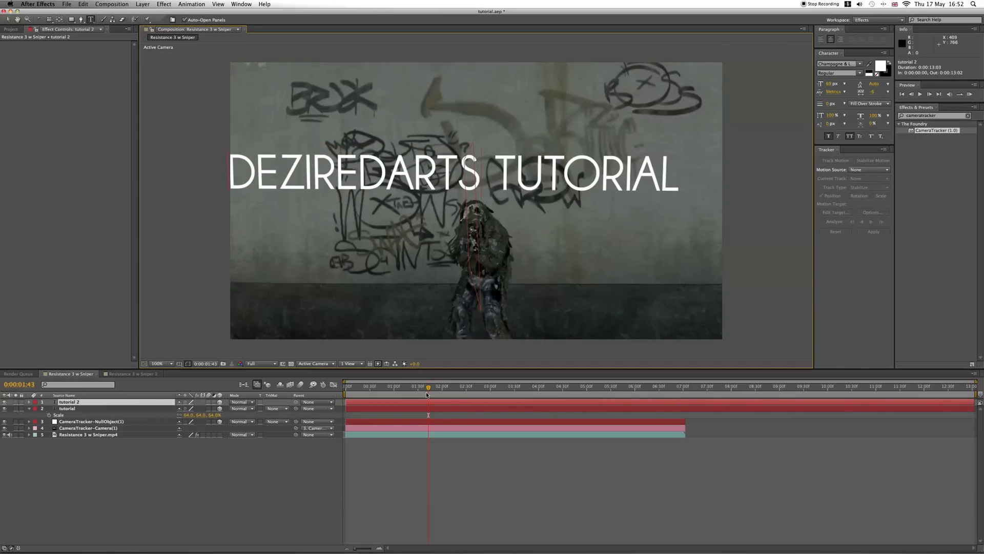
pyautogui.press('super+a')
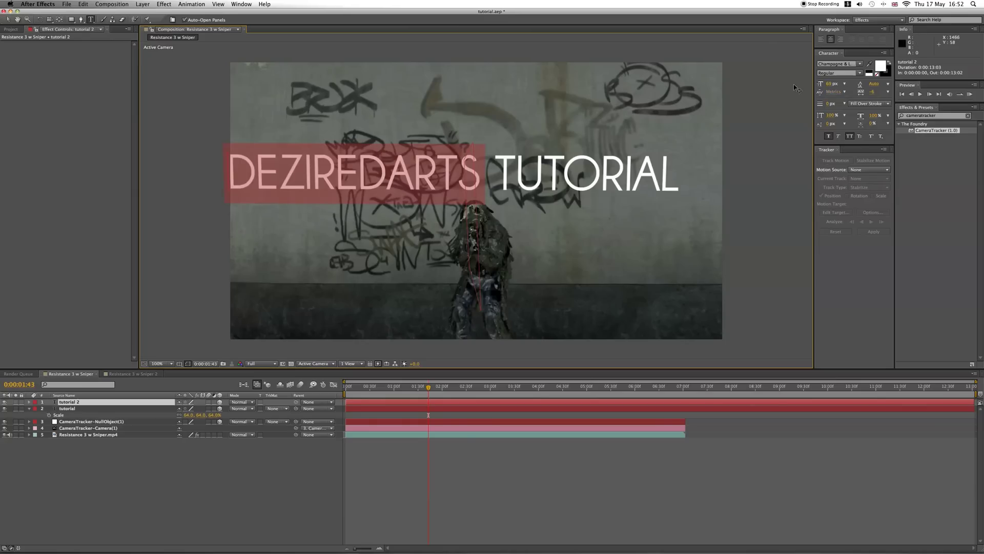
pyautogui.moveTo(832, 84); pyautogui.dragTo(809, 84)
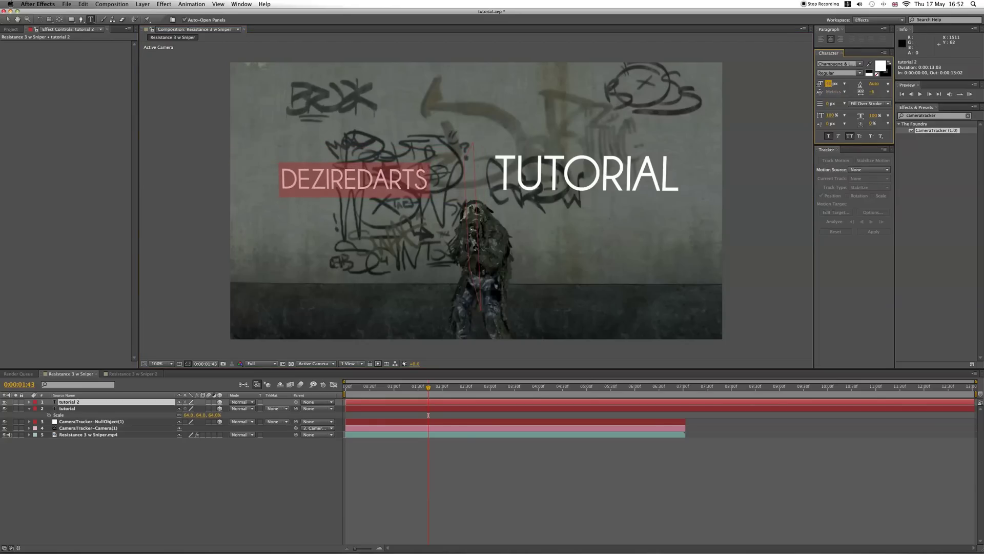
pyautogui.moveTo(429, 388); pyautogui.dragTo(488, 370)
# Play the footage, add a new empty text layer in the viewer, then scrub the playhead back.
pyautogui.press('space')
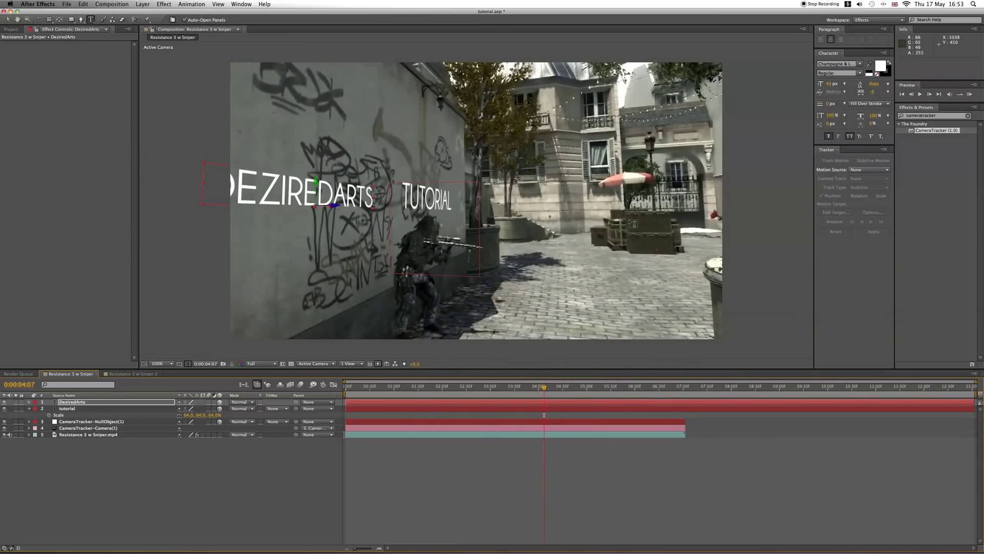
pyautogui.click(642, 234)
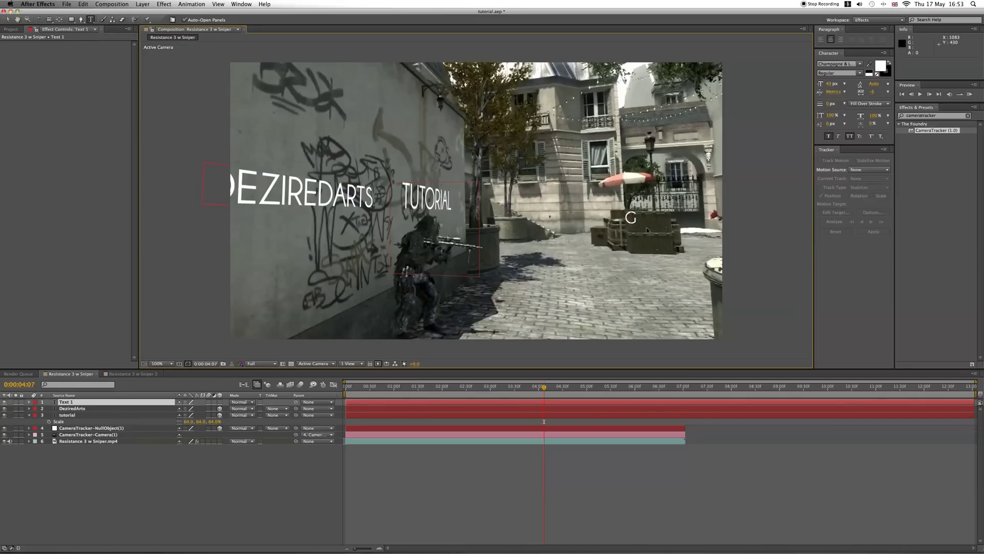
pyautogui.moveTo(548, 390); pyautogui.dragTo(357, 389)
# Deselect the empty text layer, select the CameraTracker null, and collapse the tutorial layer's properties.
pyautogui.click(447, 464)
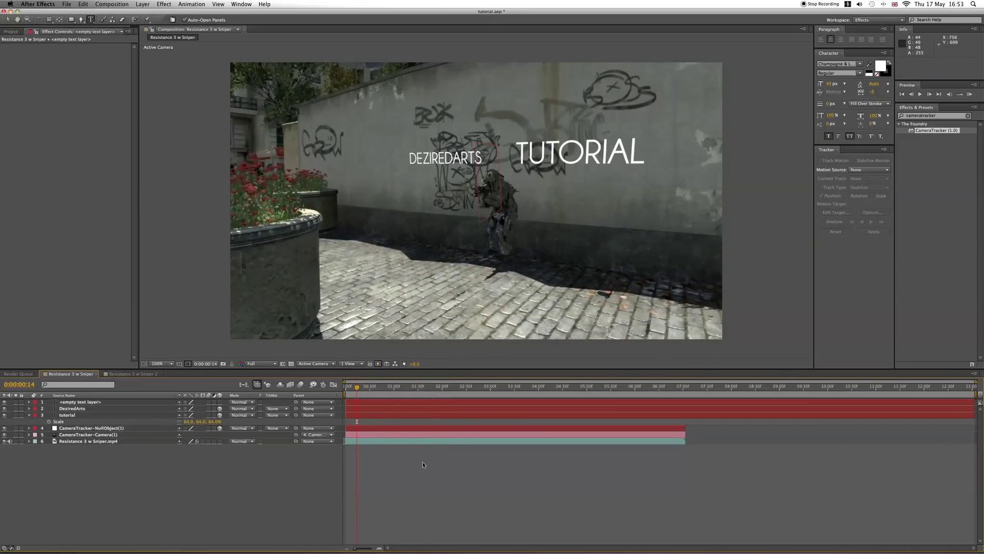
pyautogui.click(438, 441)
pyautogui.click(438, 429)
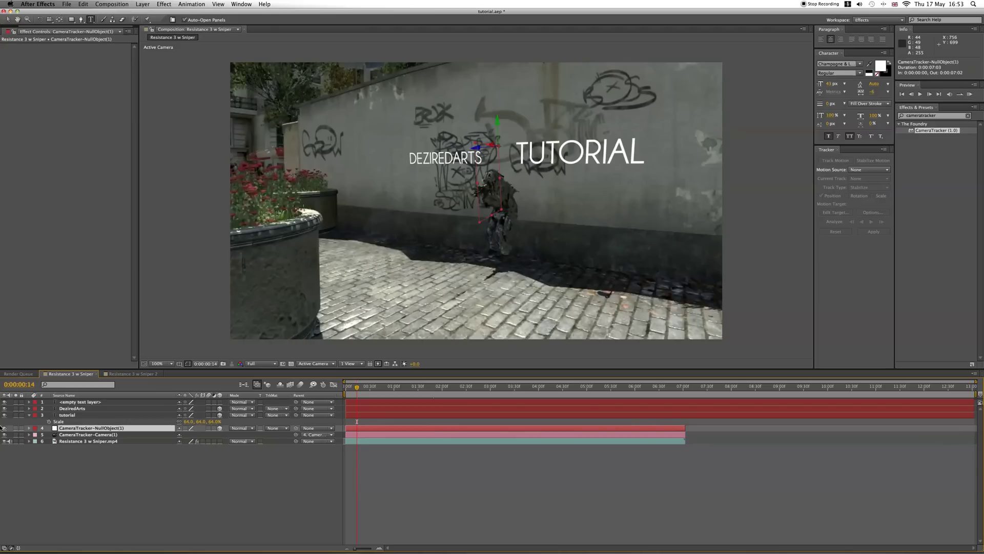
pyautogui.click(29, 415)
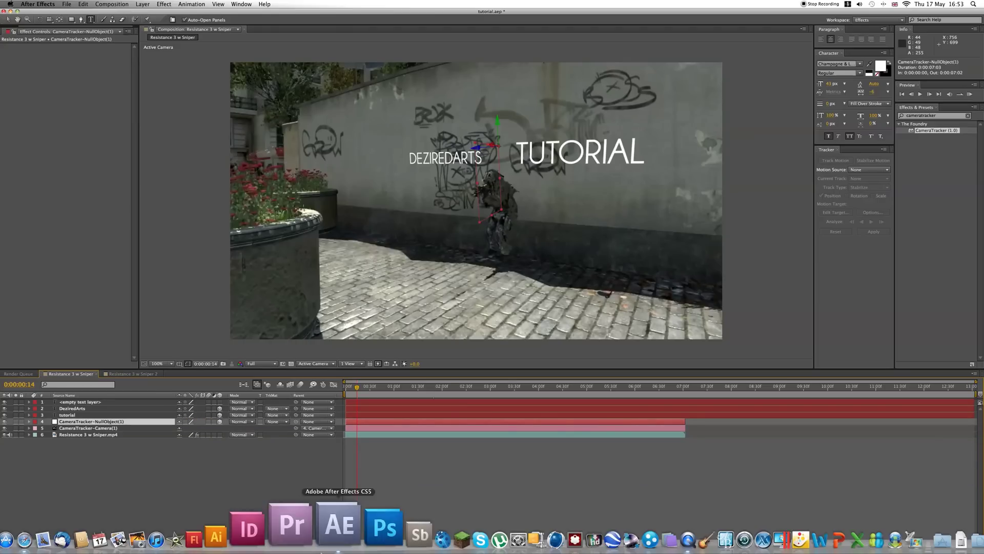
# Select the tutorial, DeziredArts and empty text layers in turn, ending on the empty text layer.
pyautogui.click(415, 416)
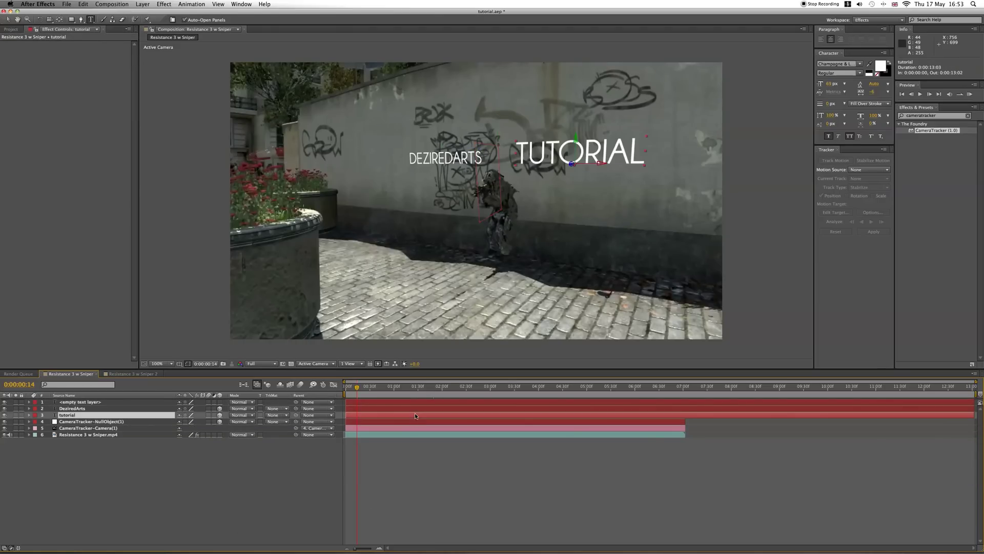
pyautogui.click(415, 408)
pyautogui.click(416, 401)
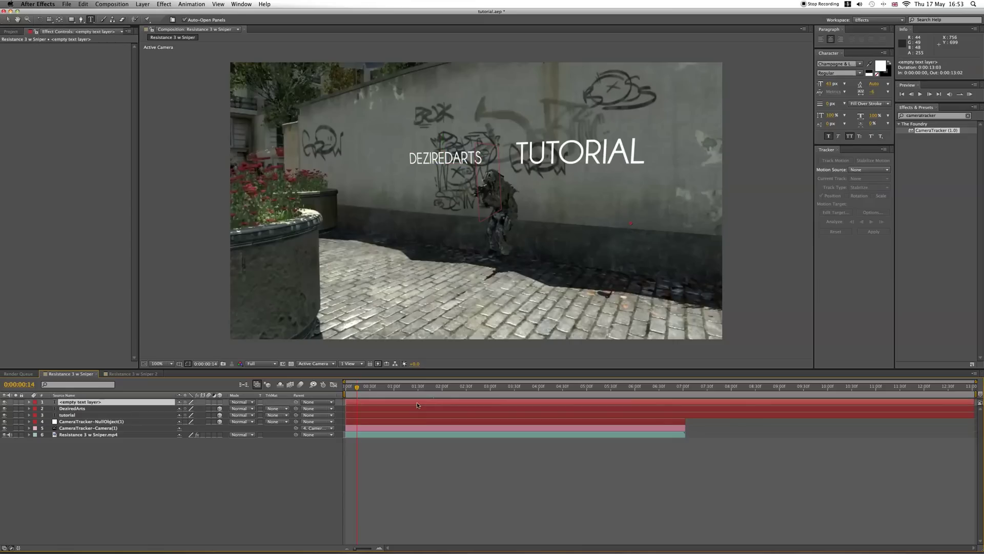
pyautogui.click(417, 408)
pyautogui.click(417, 415)
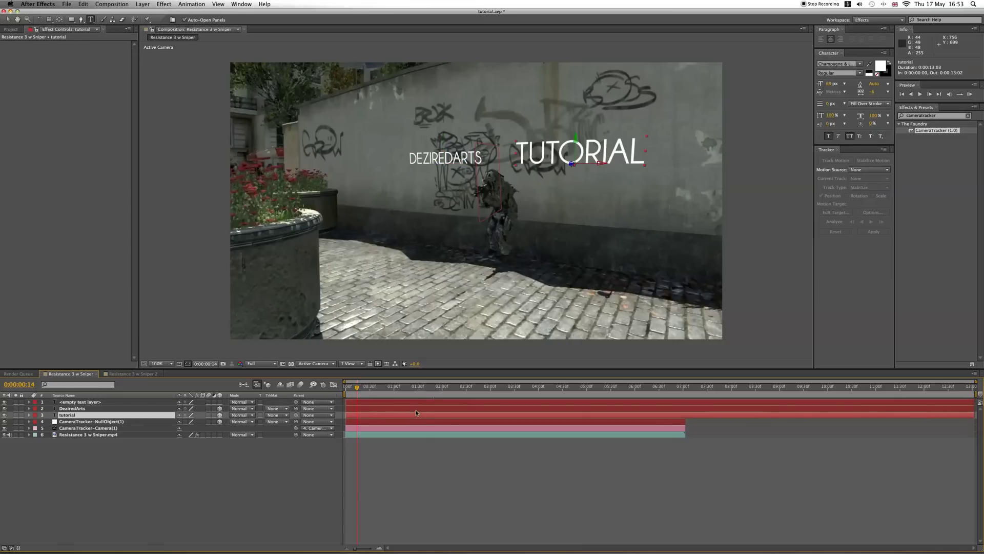
pyautogui.click(416, 406)
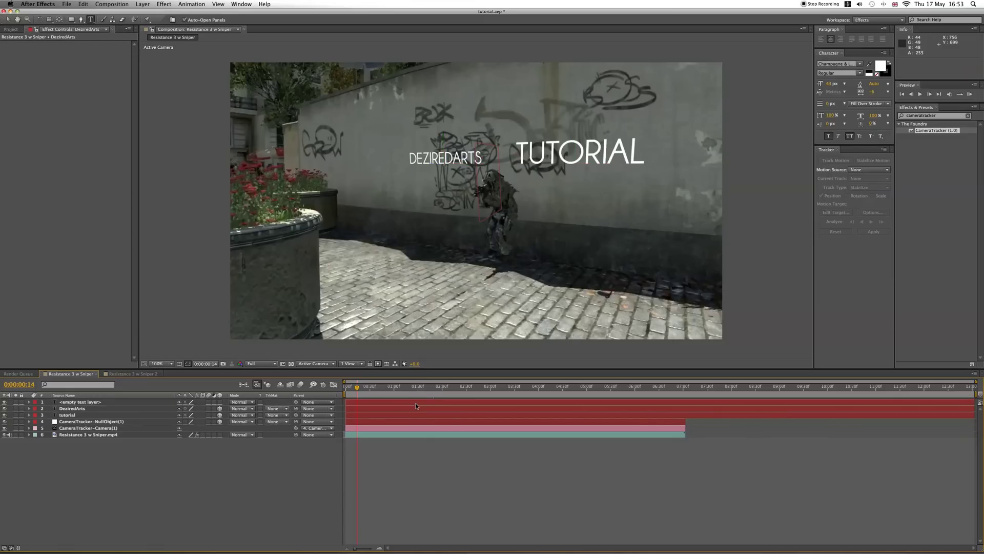
pyautogui.click(416, 402)
pyautogui.click(416, 408)
pyautogui.click(418, 415)
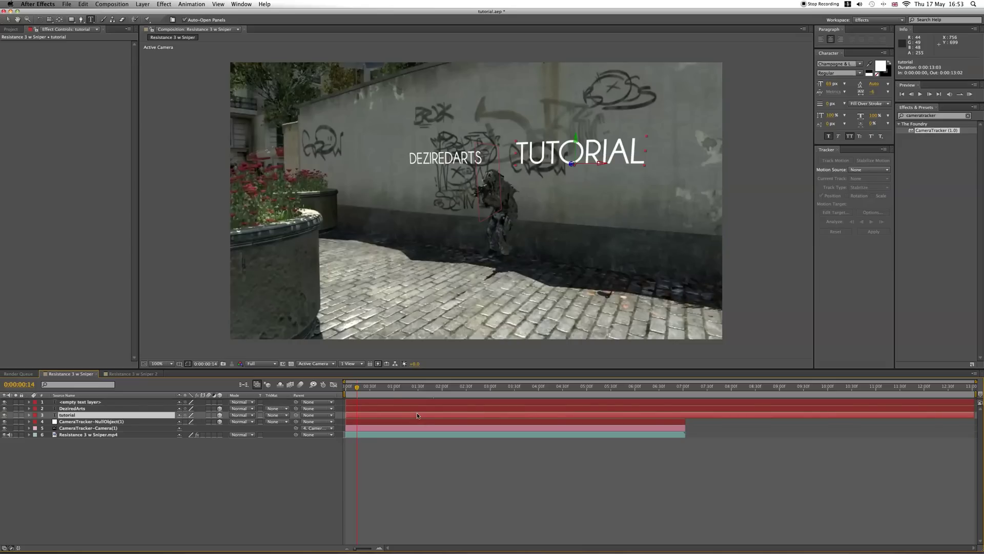
pyautogui.click(393, 401)
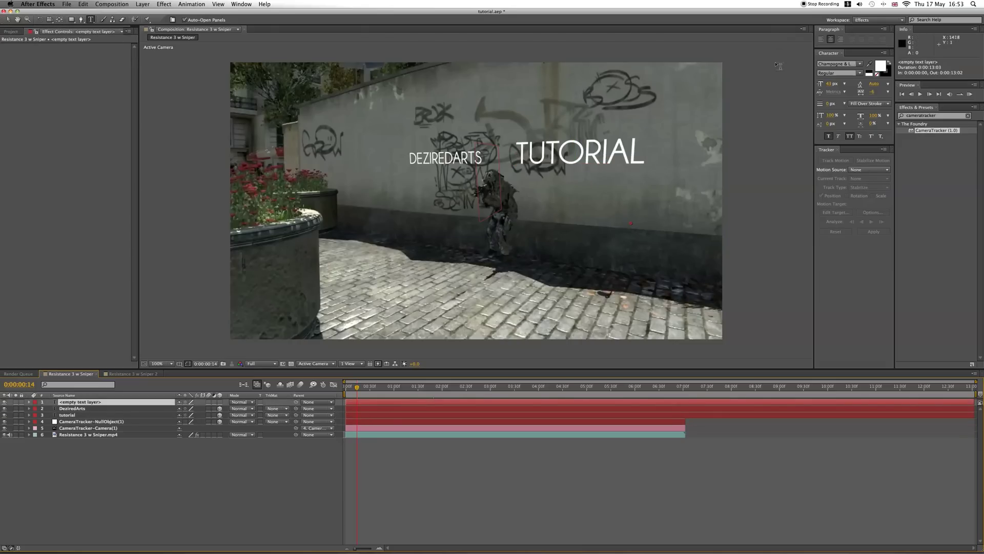